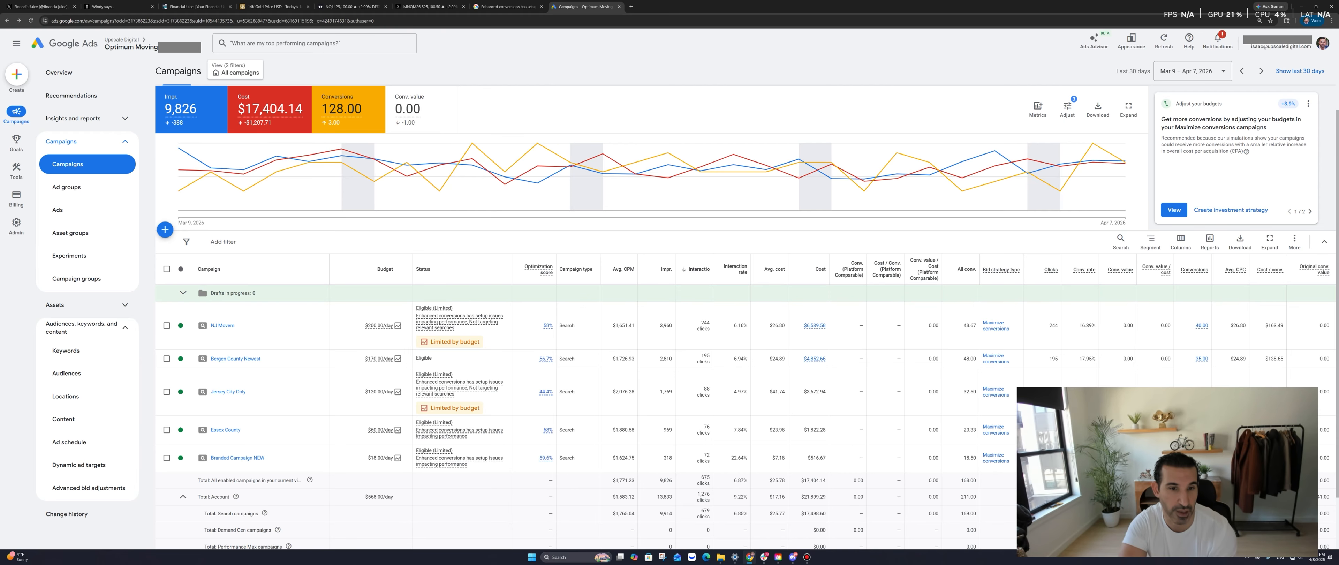
# Scan the campaigns list and open the Jersey City Only campaign's ad groups
pyautogui.scroll(-1, 458, 289)
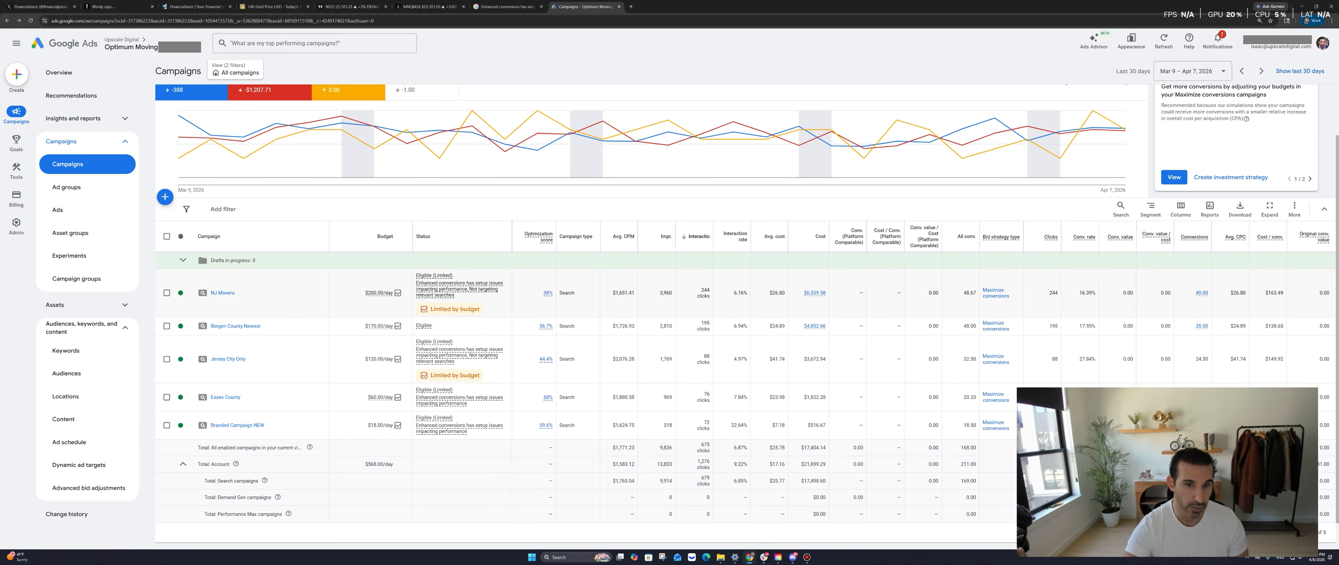
pyautogui.moveTo(458, 286)
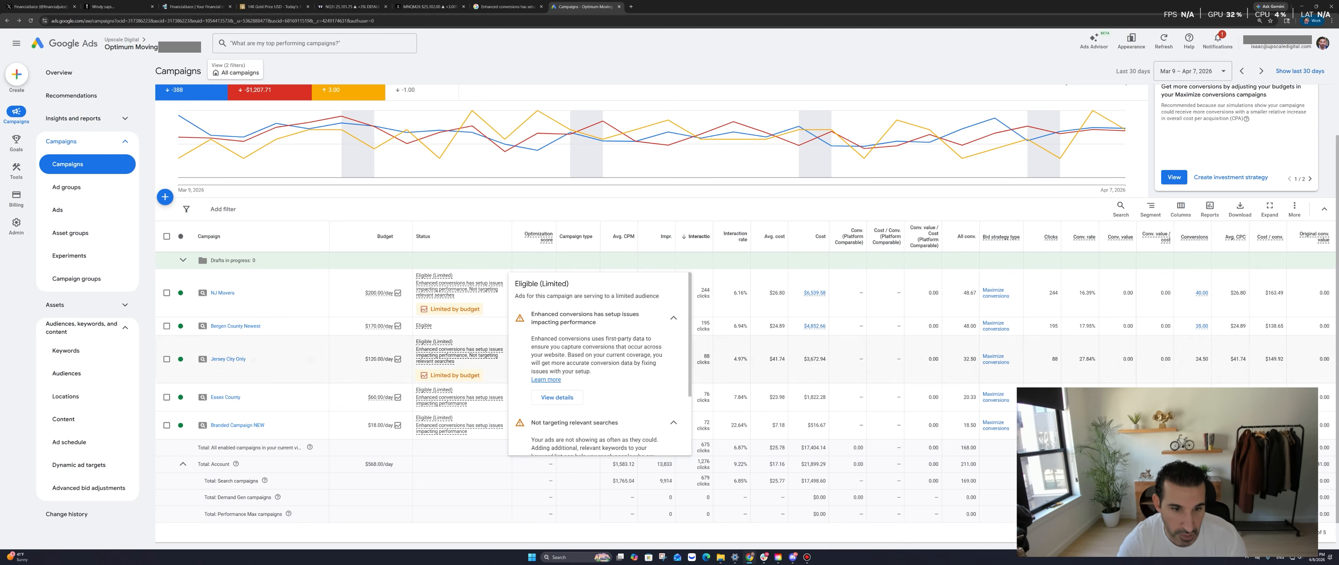
pyautogui.scroll(1, 504, 219)
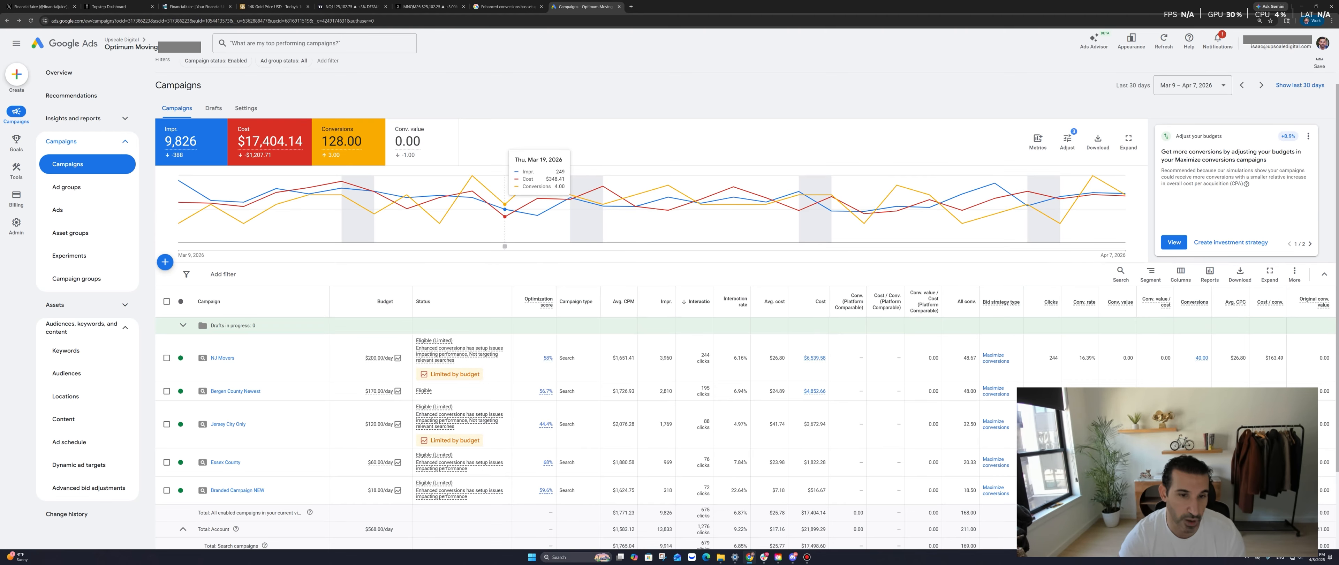
pyautogui.scroll(-1, 504, 219)
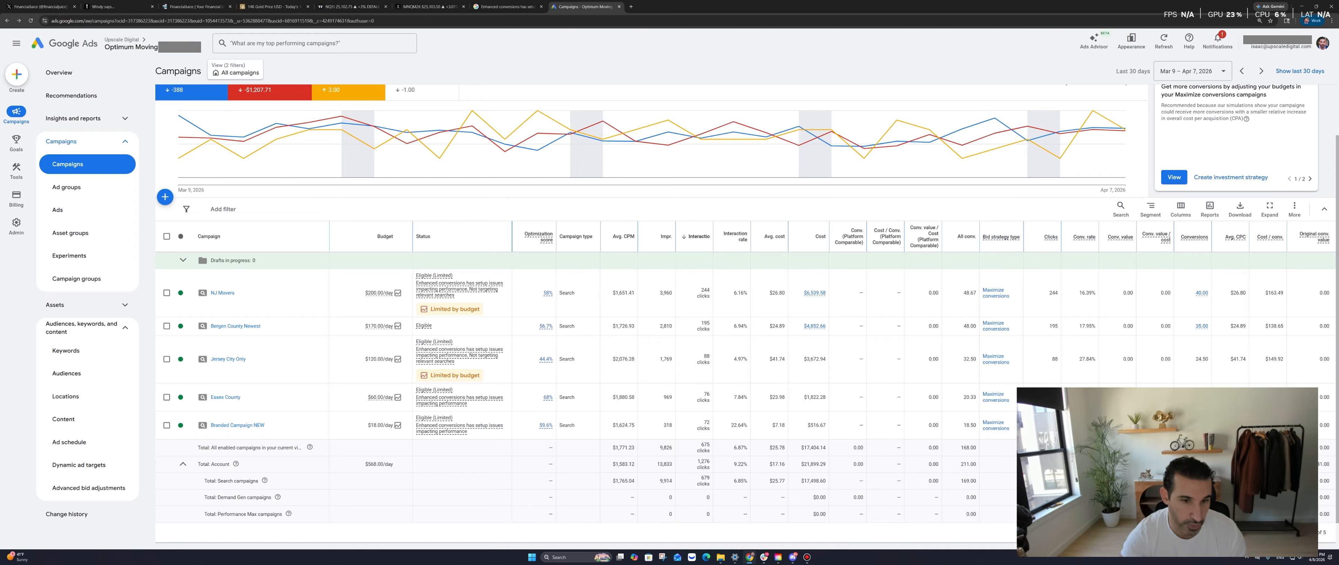
pyautogui.scroll(1, 483, 261)
pyautogui.scroll(-2, 484, 260)
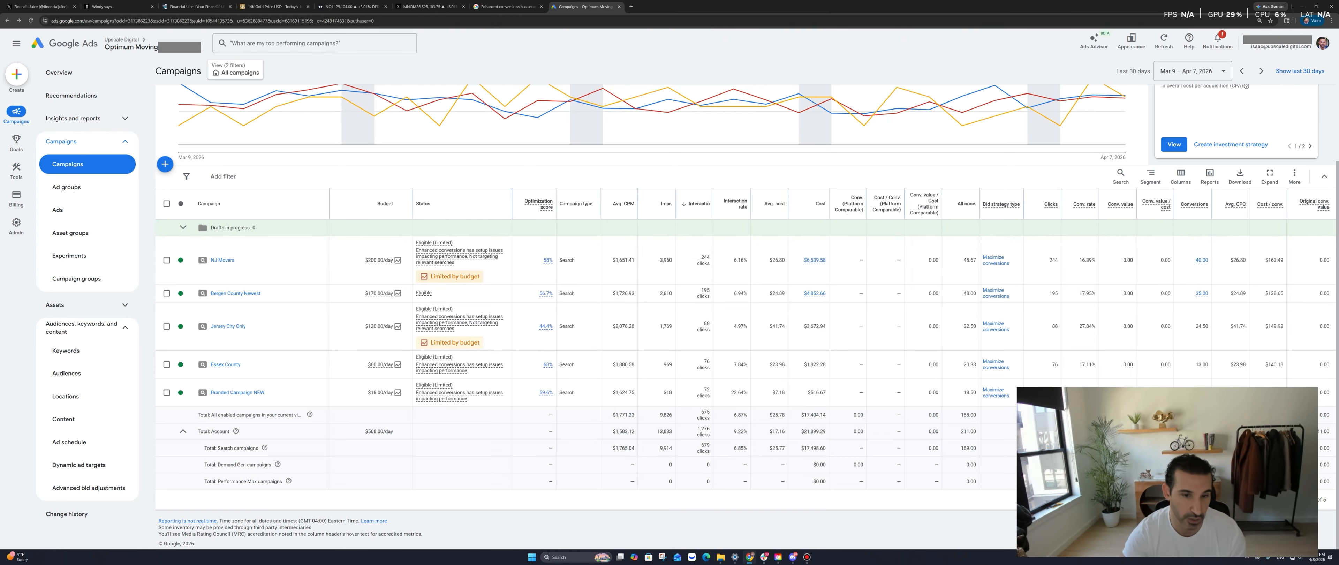
pyautogui.moveTo(460, 323)
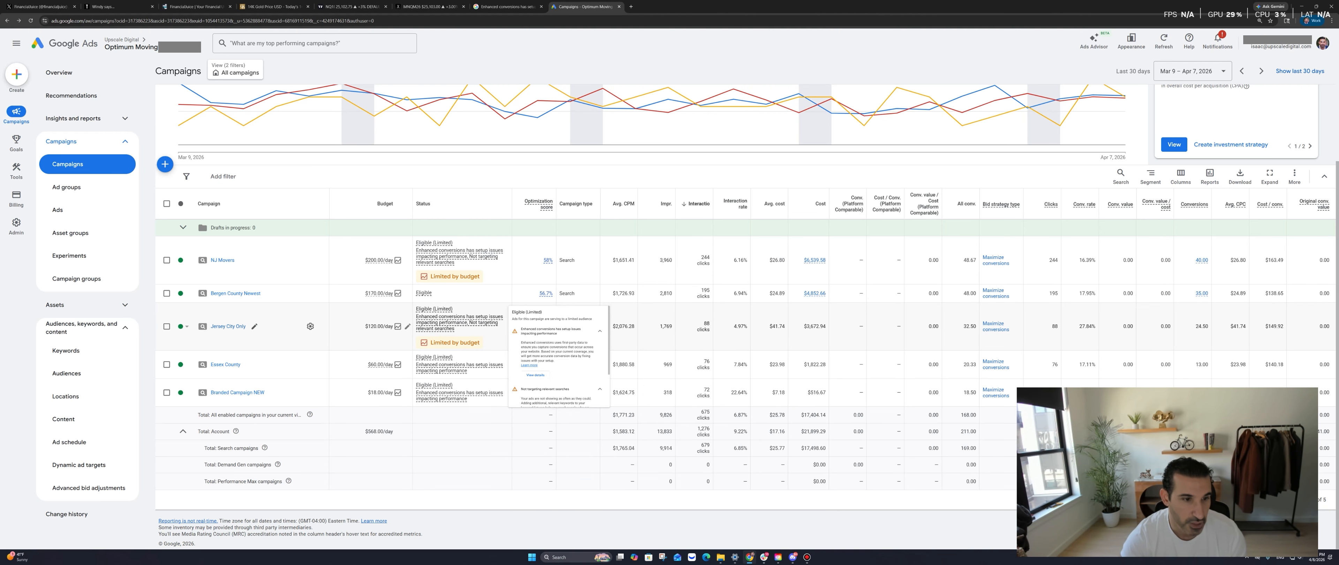
pyautogui.click(227, 326)
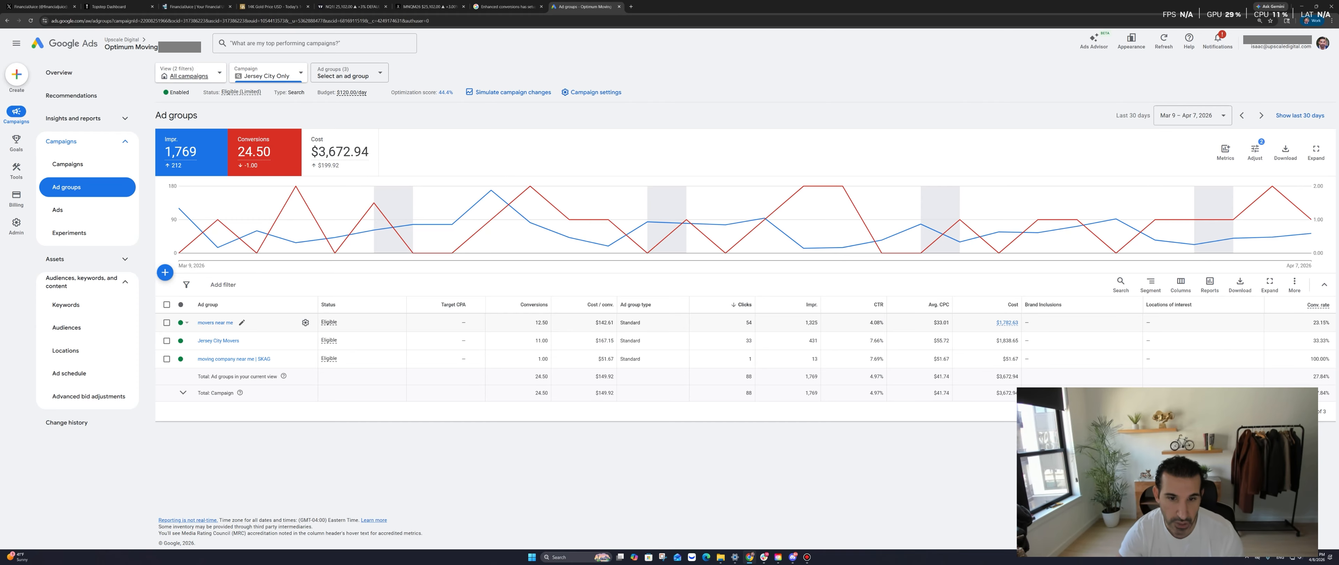
# Check the ad group figures (12.50 conversions, 1,325 impressions), then open the 'moving company near me | SKAG' keywords
pyautogui.moveTo(534, 323); pyautogui.dragTo(548, 322)
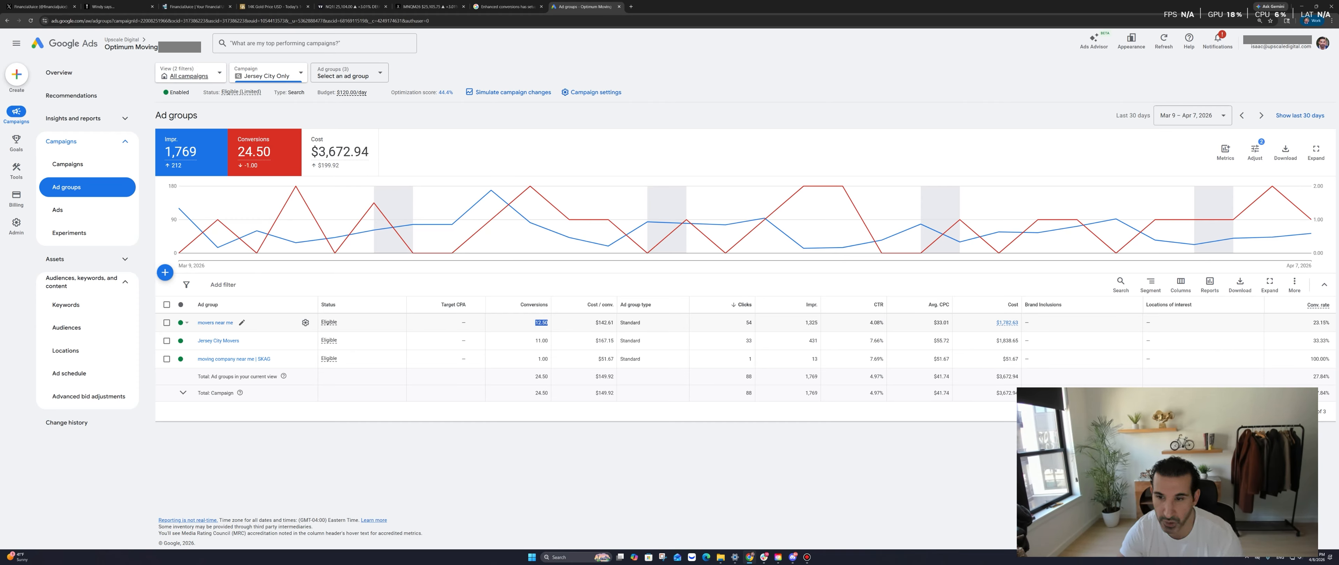
pyautogui.doubleClick(812, 322)
pyautogui.moveTo(831, 321); pyautogui.dragTo(885, 323)
pyautogui.click(885, 322)
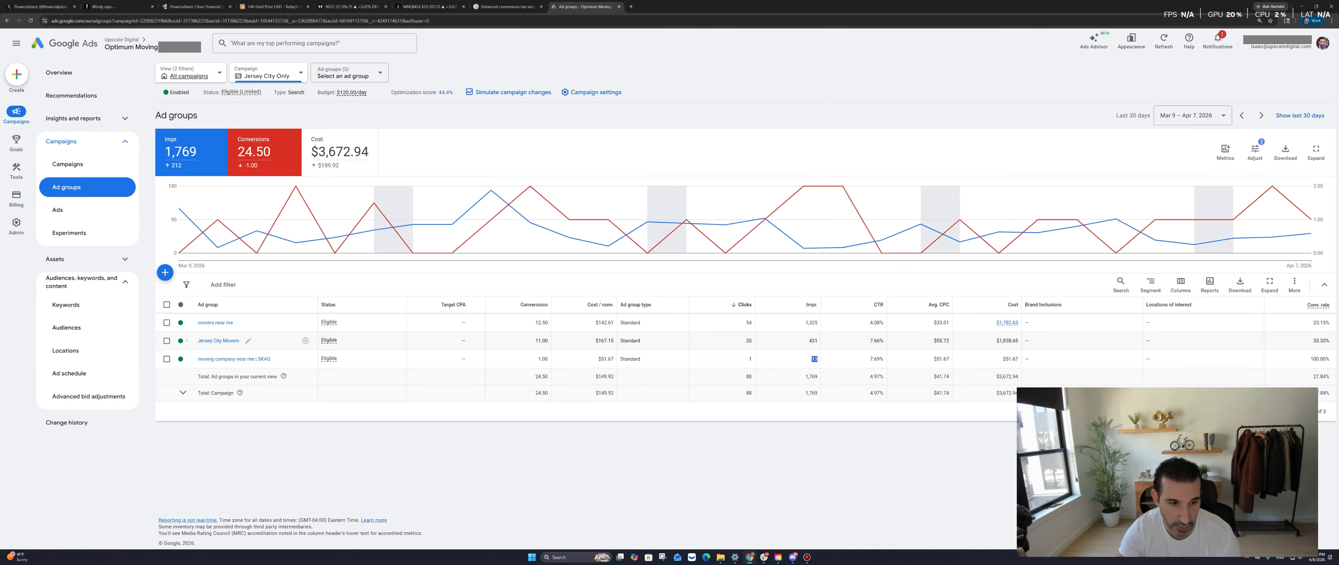
pyautogui.click(814, 359)
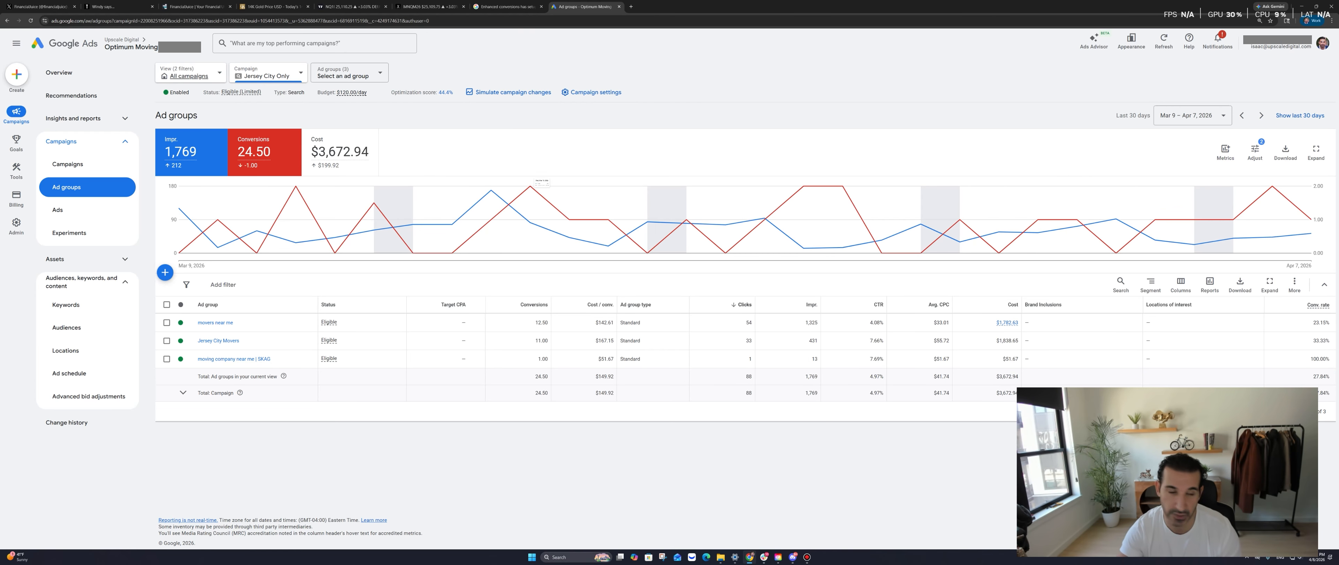
pyautogui.click(234, 359)
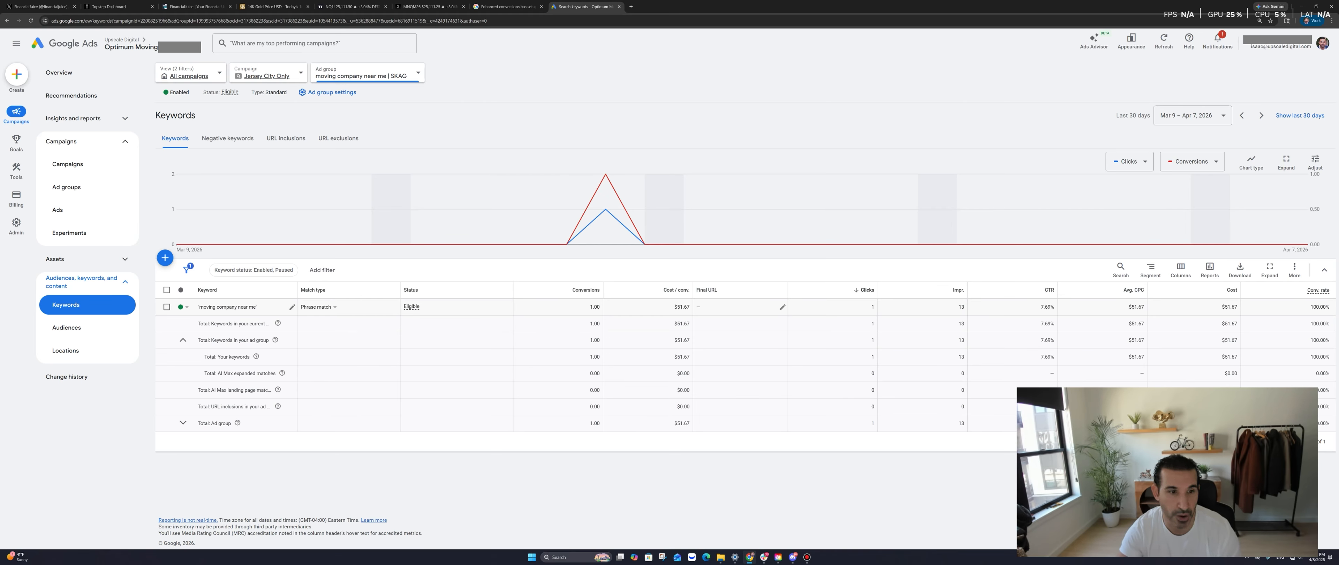
# Switch 'moving company near me' to broad match and go back to the campaigns overview
pyautogui.click(334, 307)
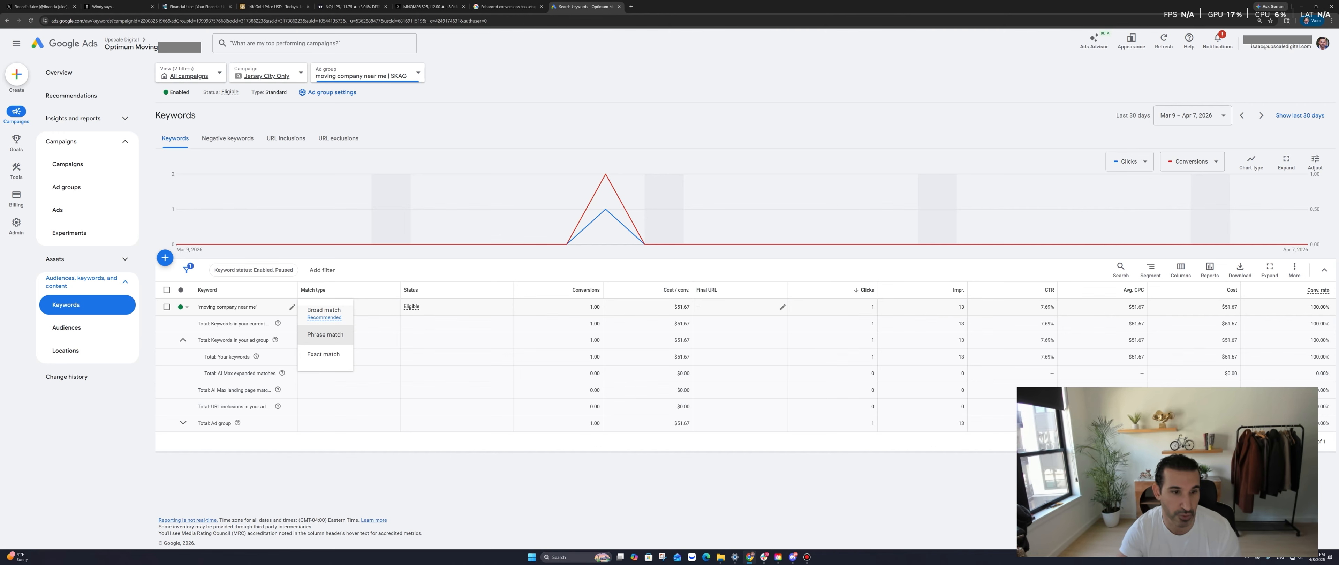
pyautogui.click(324, 310)
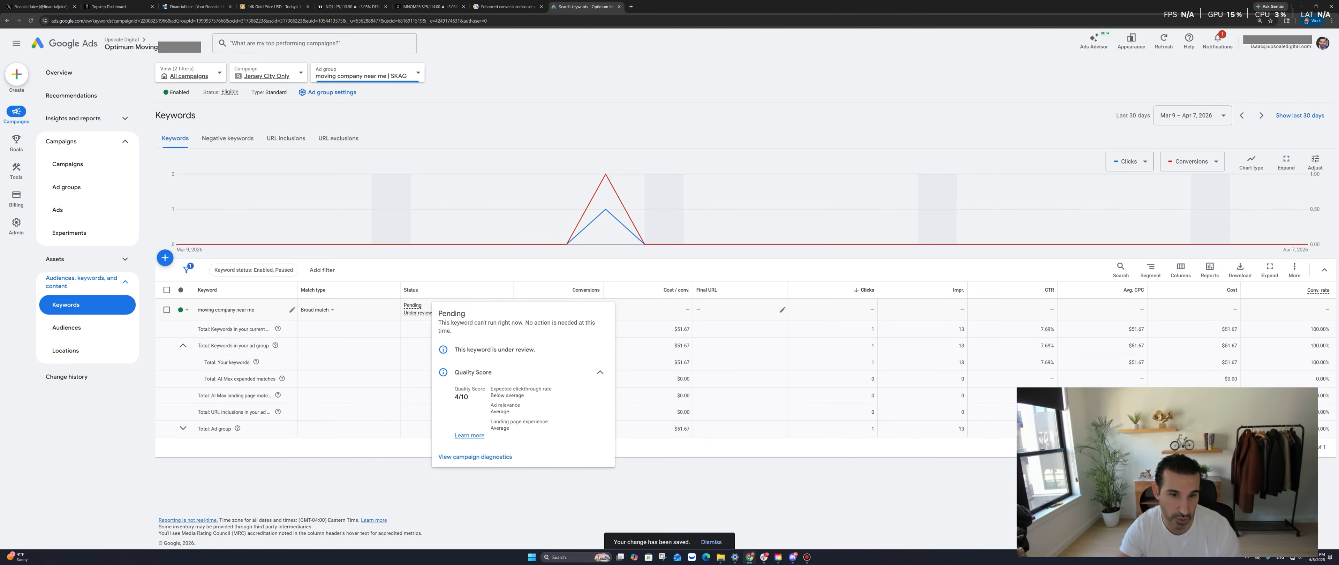
pyautogui.rightClick(375, 348)
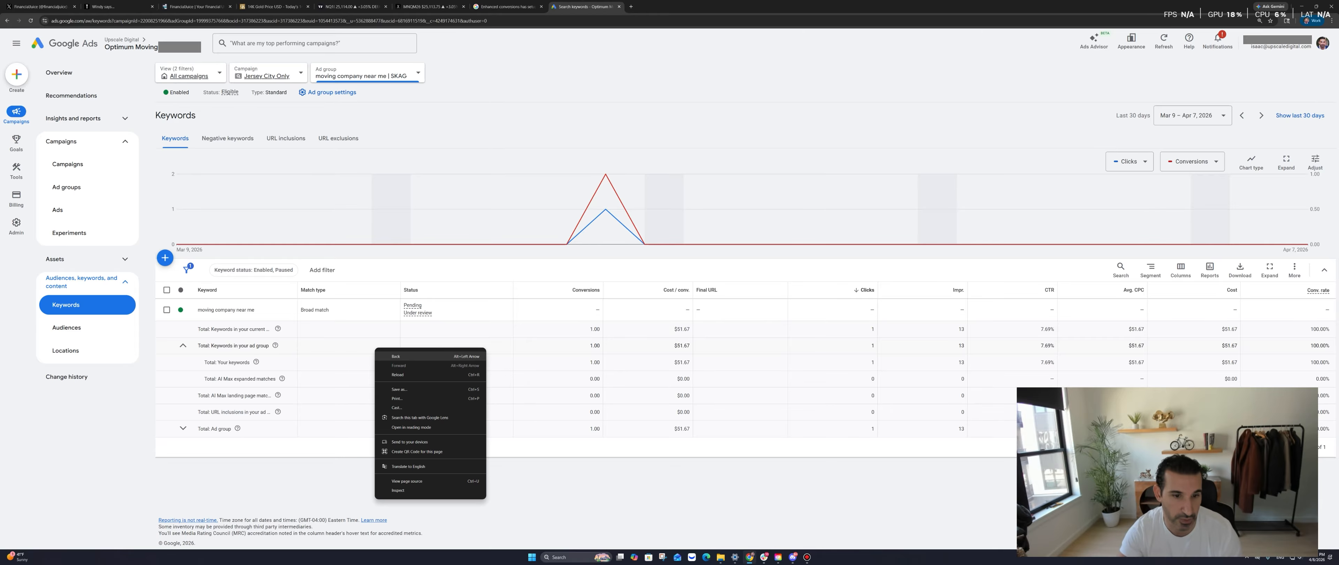
pyautogui.click(396, 356)
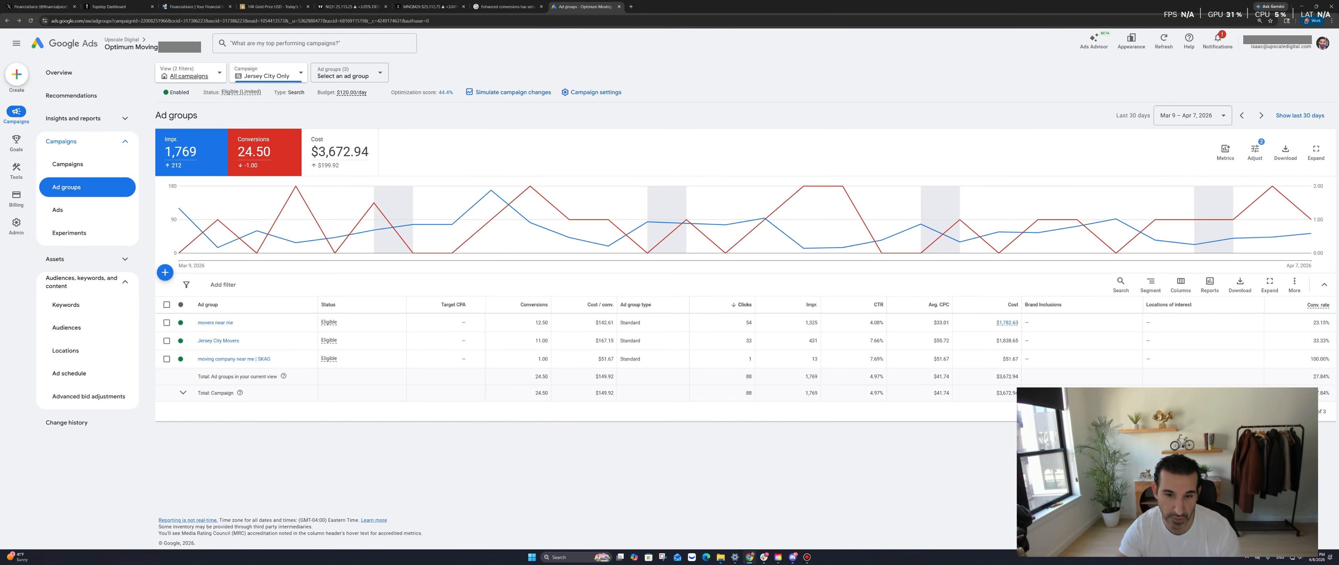
pyautogui.rightClick(568, 268)
pyautogui.click(590, 276)
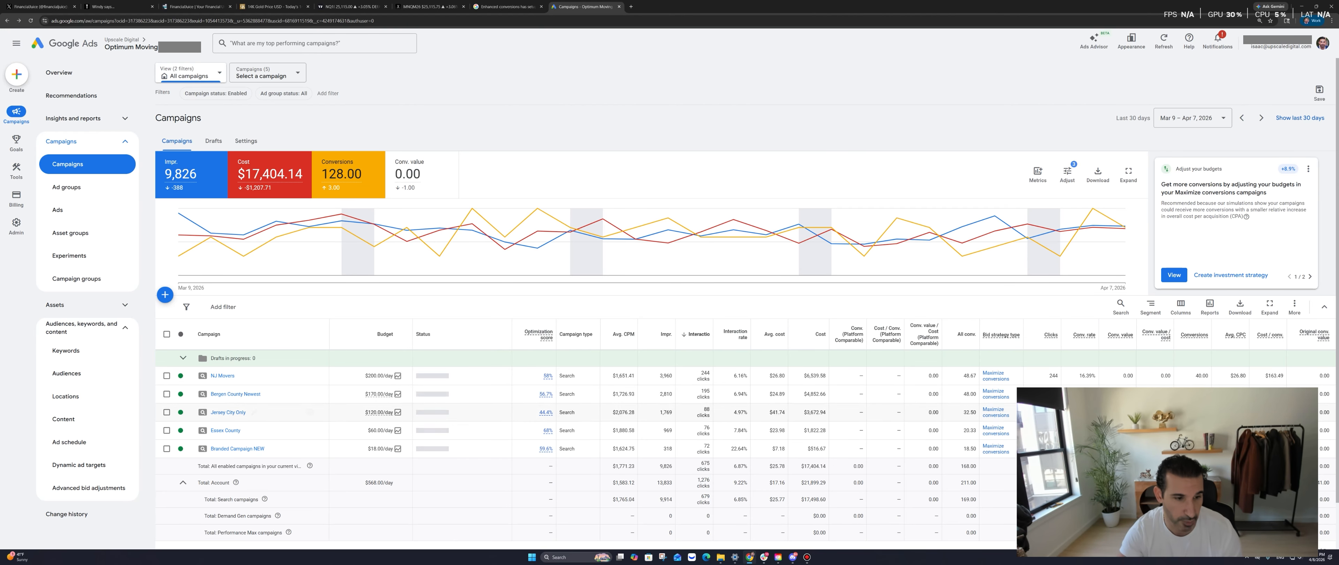
# Open the Essex County campaign and its 'Moving Company Near Me | SKAG' keywords, noting 17 impressions
pyautogui.scroll(-1, 407, 395)
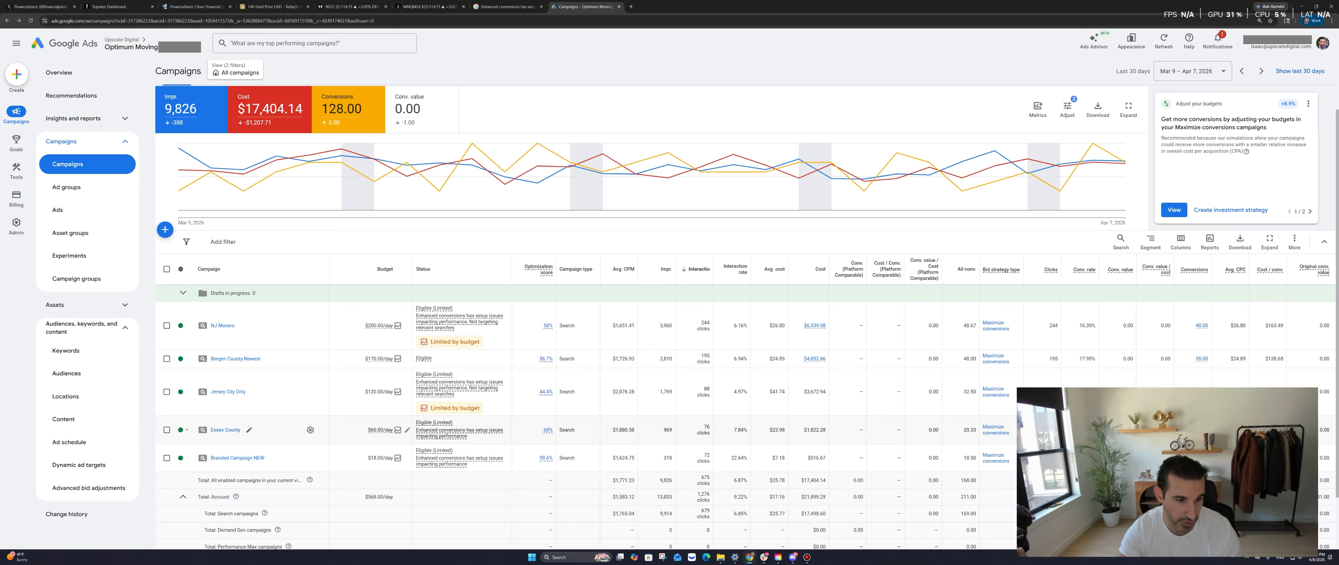
pyautogui.click(225, 430)
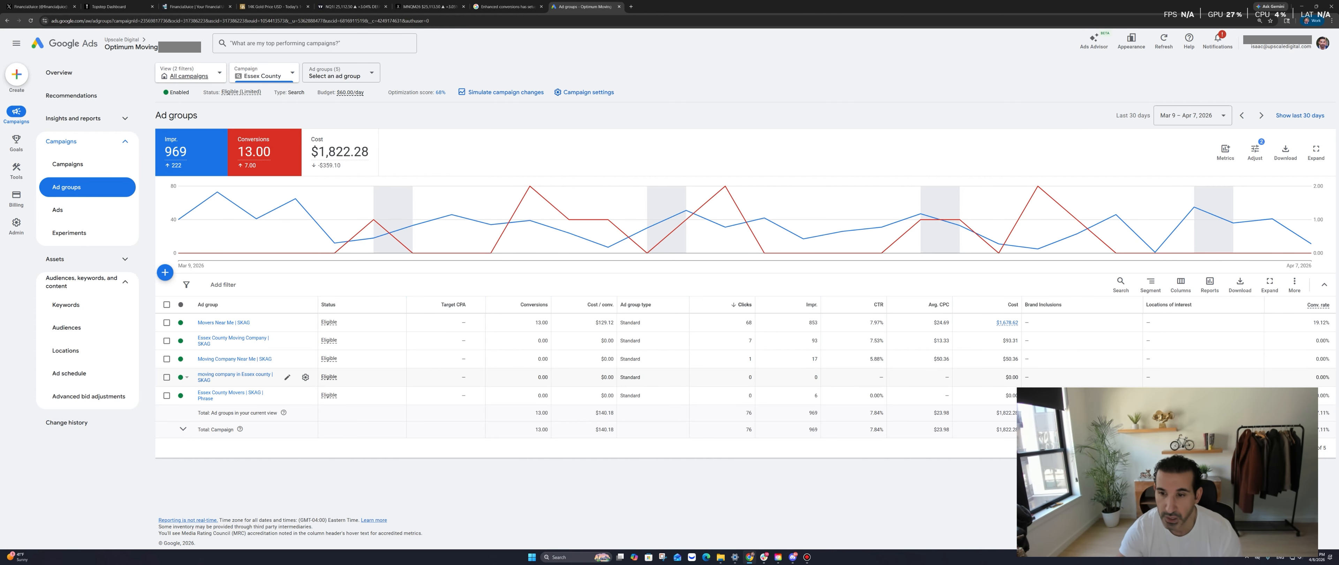
pyautogui.doubleClick(814, 358)
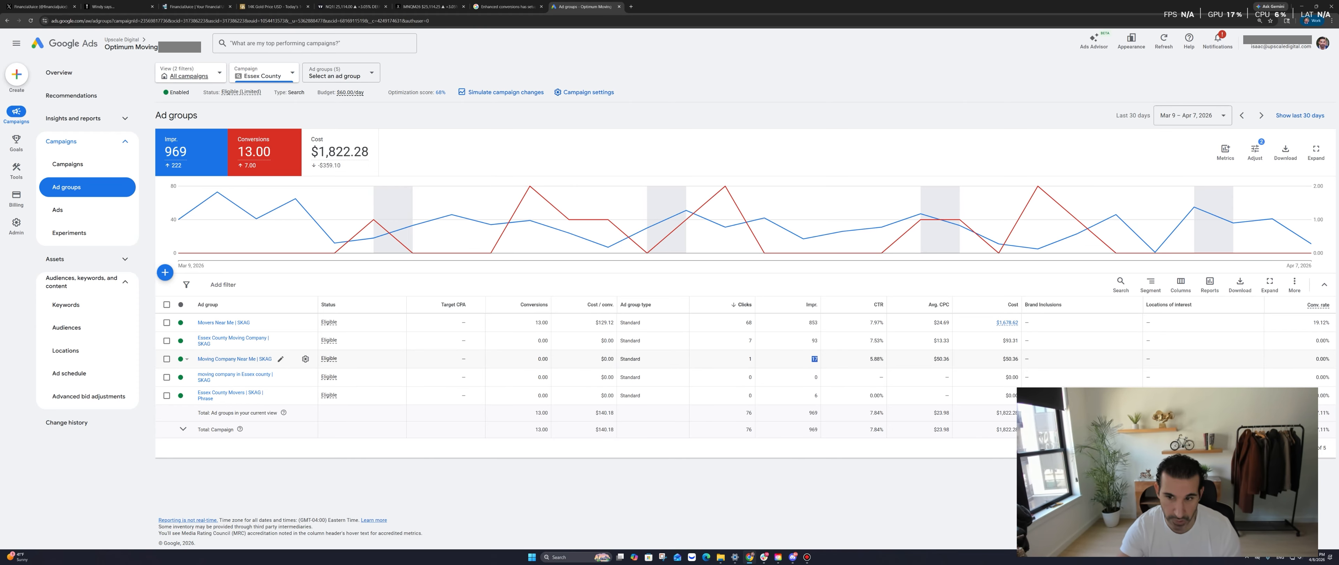
pyautogui.click(234, 359)
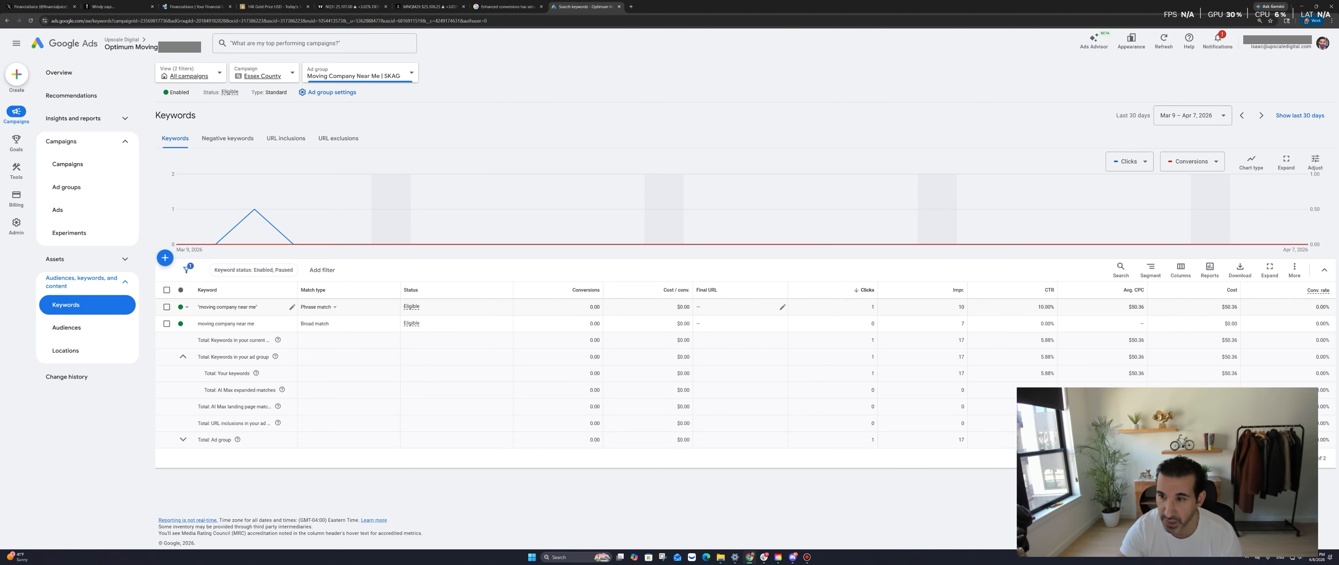
# Remove the phrase-match keyword and return to the Essex County ad groups
pyautogui.click(166, 307)
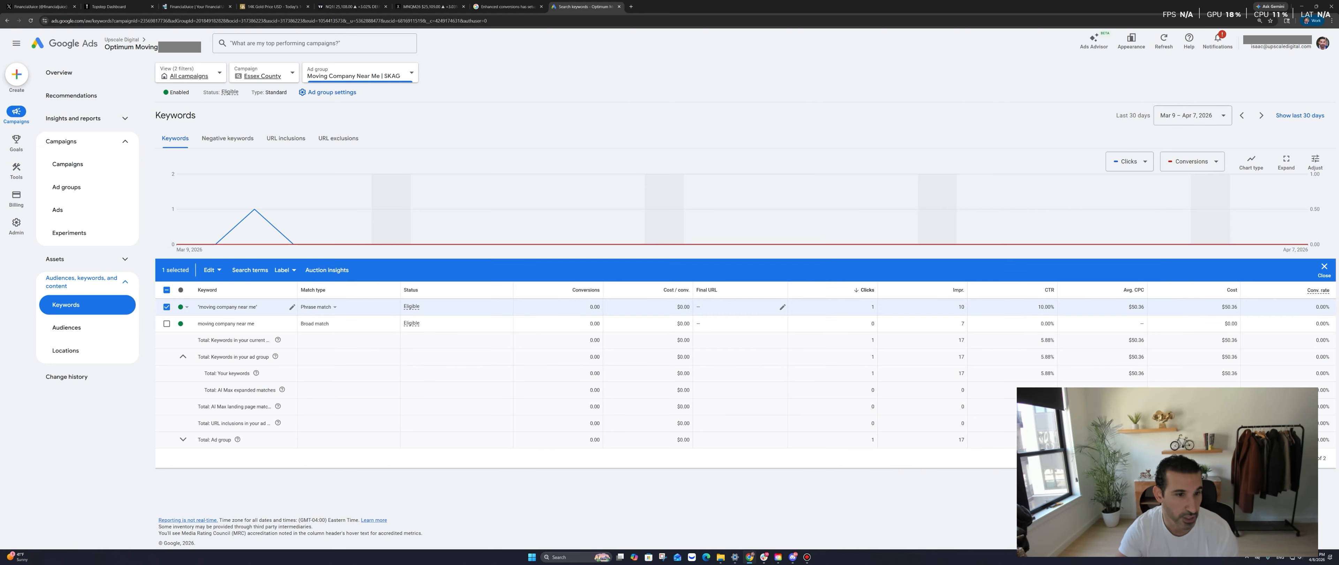
pyautogui.click(250, 270)
pyautogui.click(212, 270)
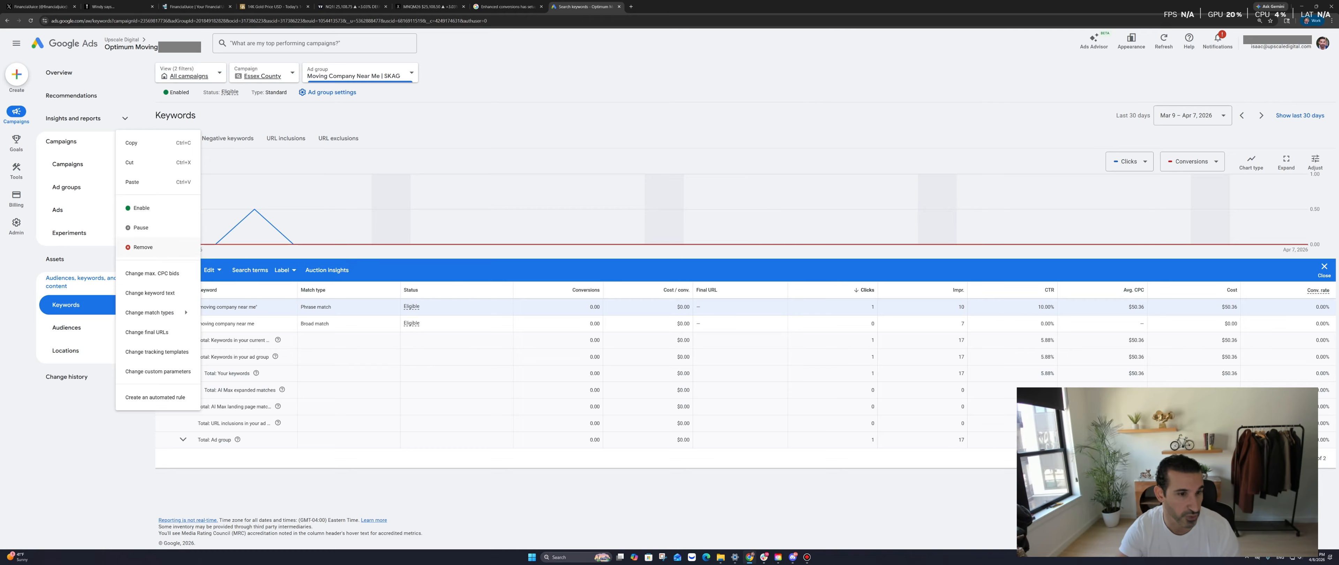
pyautogui.click(143, 247)
pyautogui.click(749, 320)
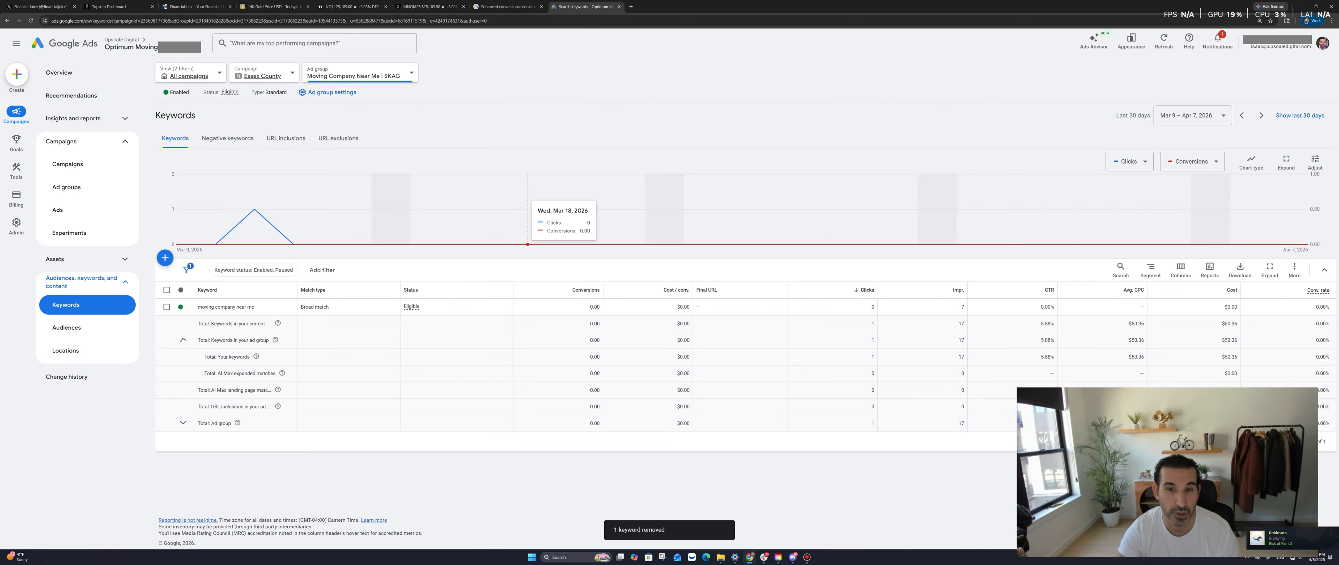
pyautogui.rightClick(490, 141)
pyautogui.click(510, 149)
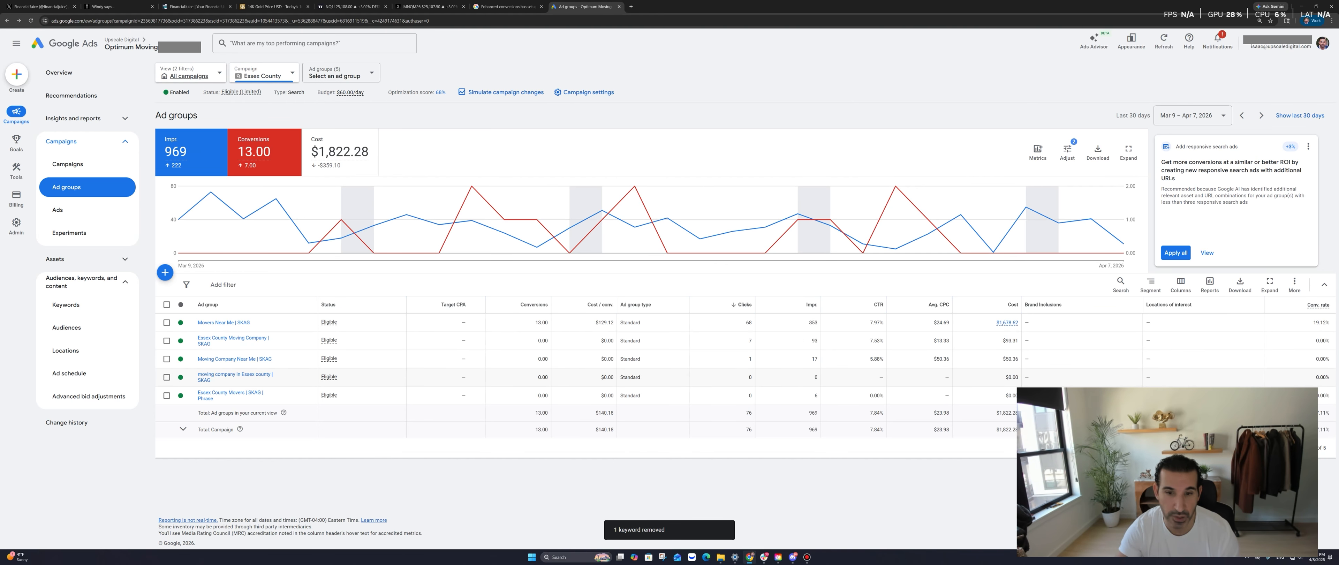
# View the 'moving company in Essex county | SKAG' keywords, then return to the ad groups list
pyautogui.click(235, 374)
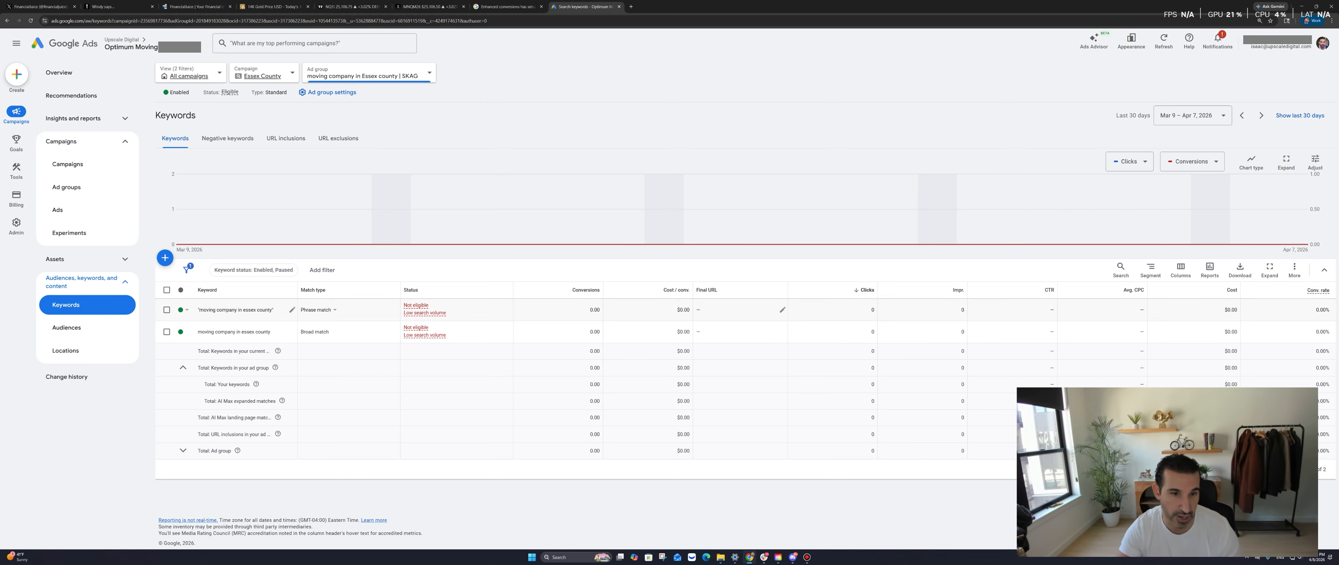
pyautogui.rightClick(492, 127)
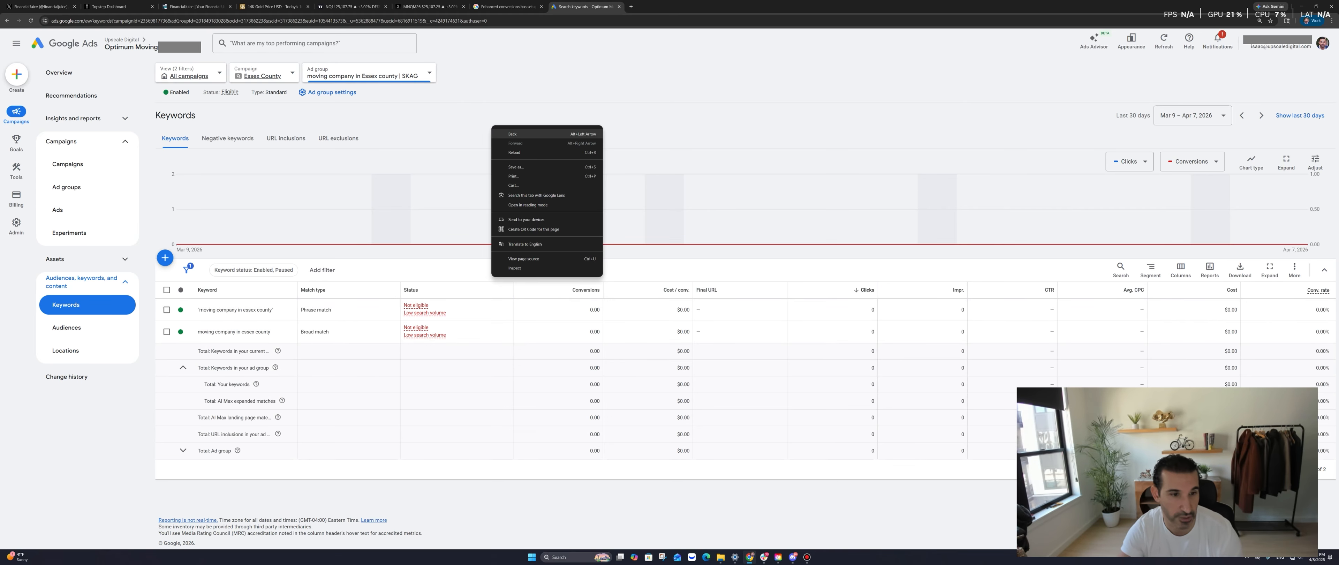
pyautogui.click(468, 330)
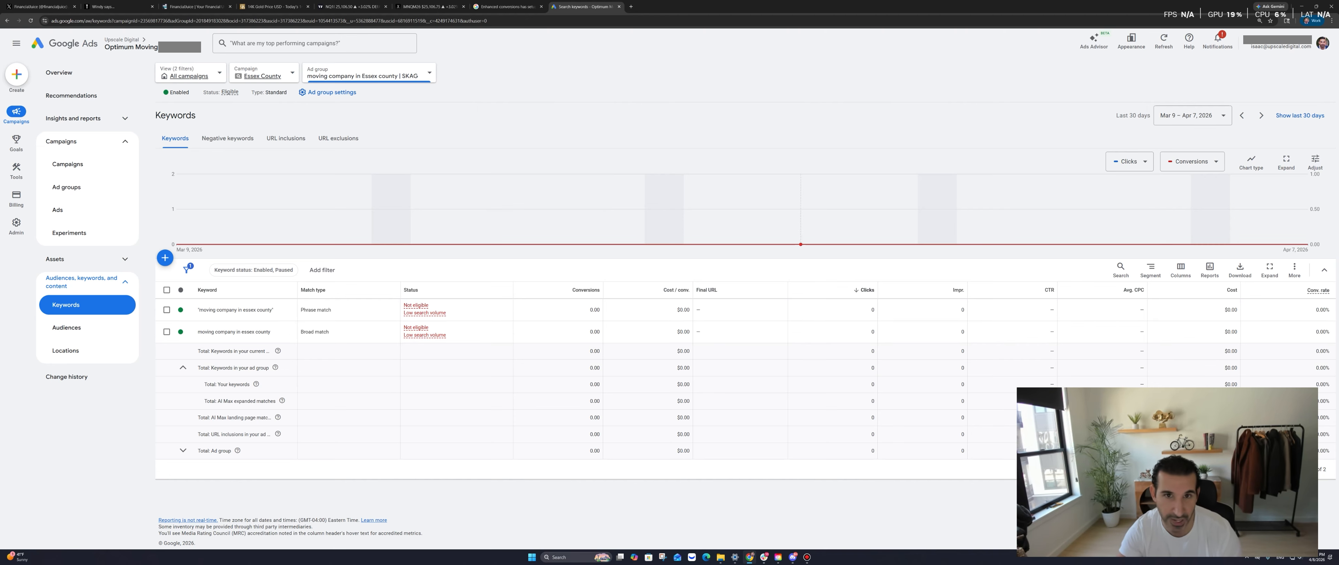
pyautogui.rightClick(571, 120)
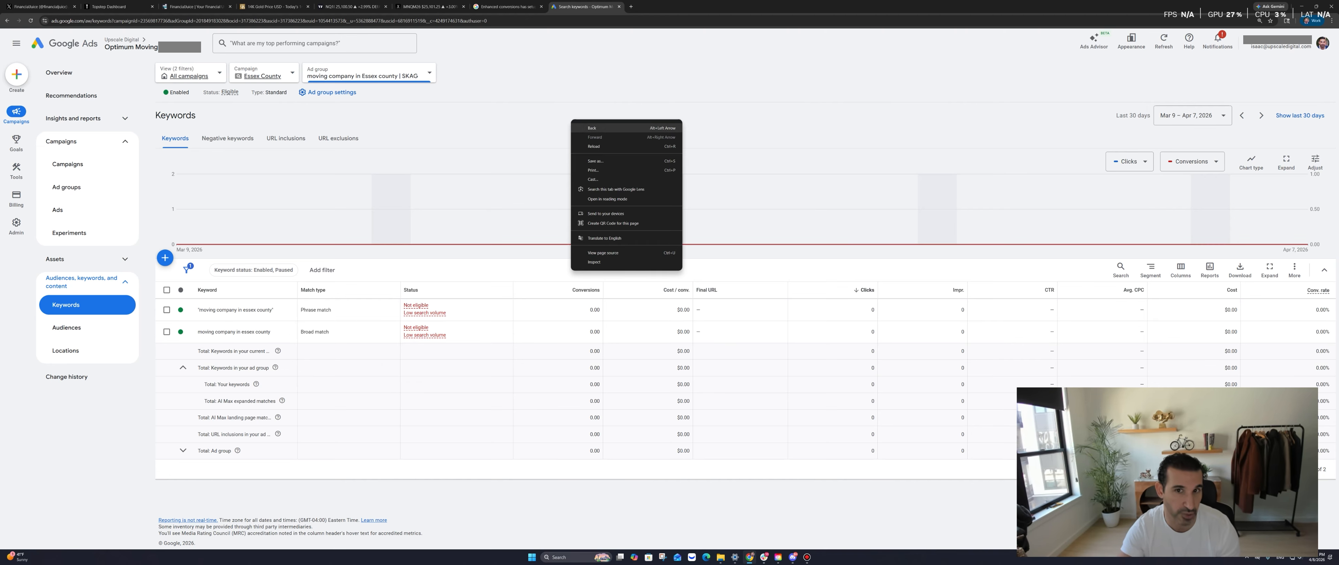
pyautogui.click(592, 128)
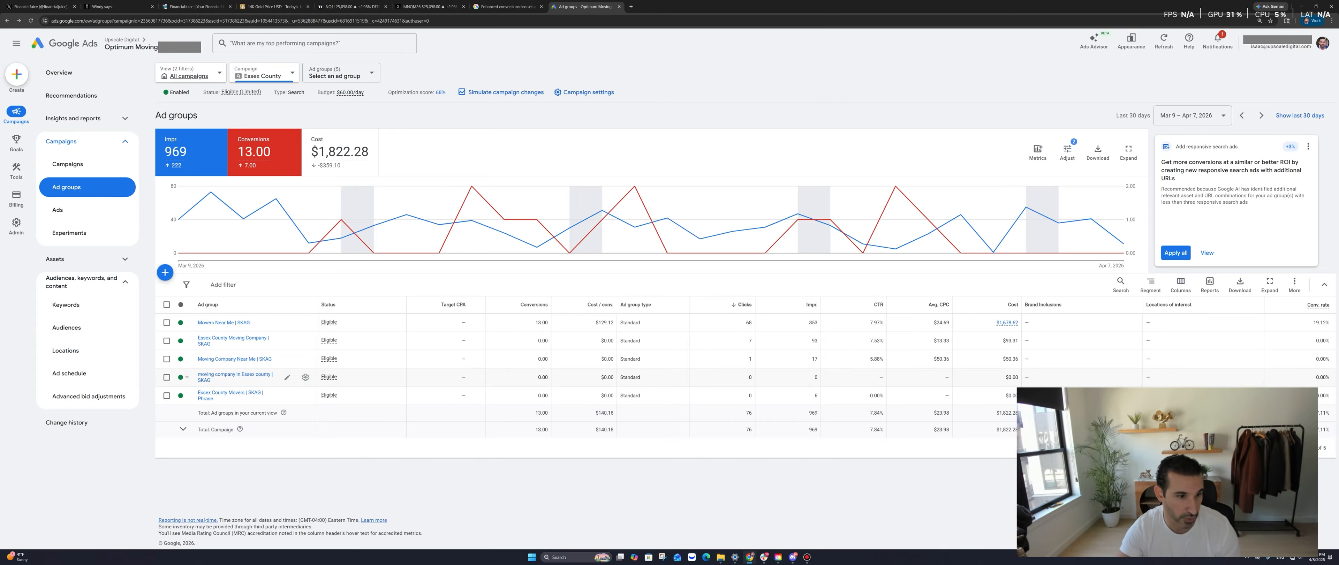
# Remove the 'moving company in Essex county | SKAG' ad group and open Essex County Movers | SKAG | Phrase
pyautogui.click(166, 377)
pyautogui.click(212, 284)
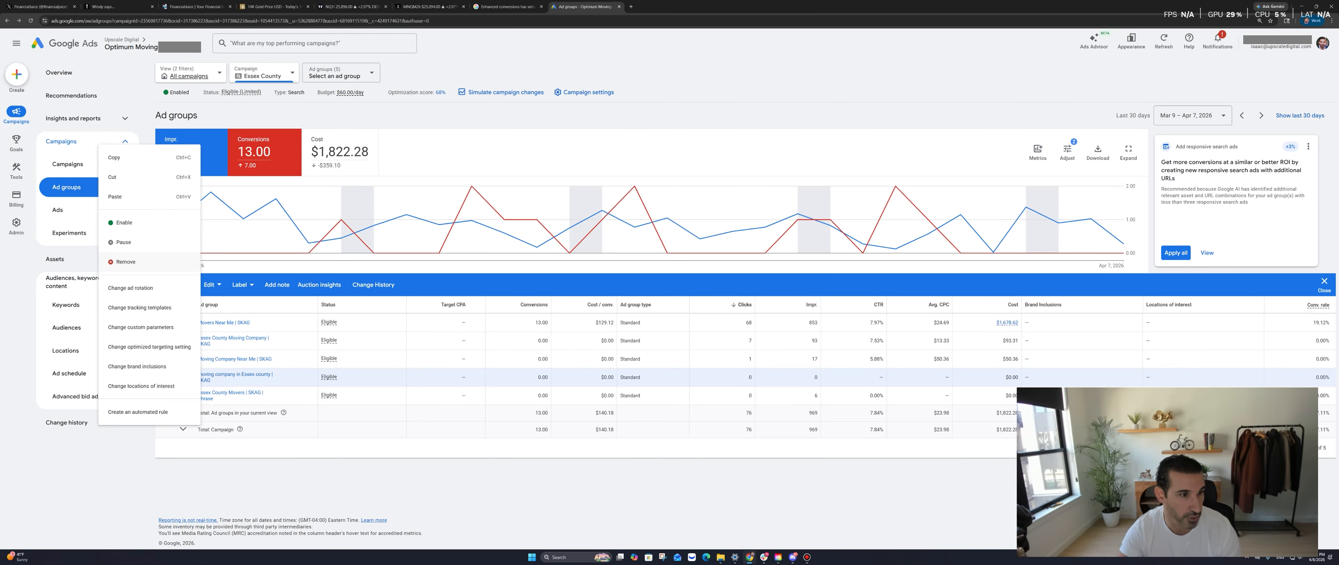
pyautogui.click(125, 262)
pyautogui.click(751, 311)
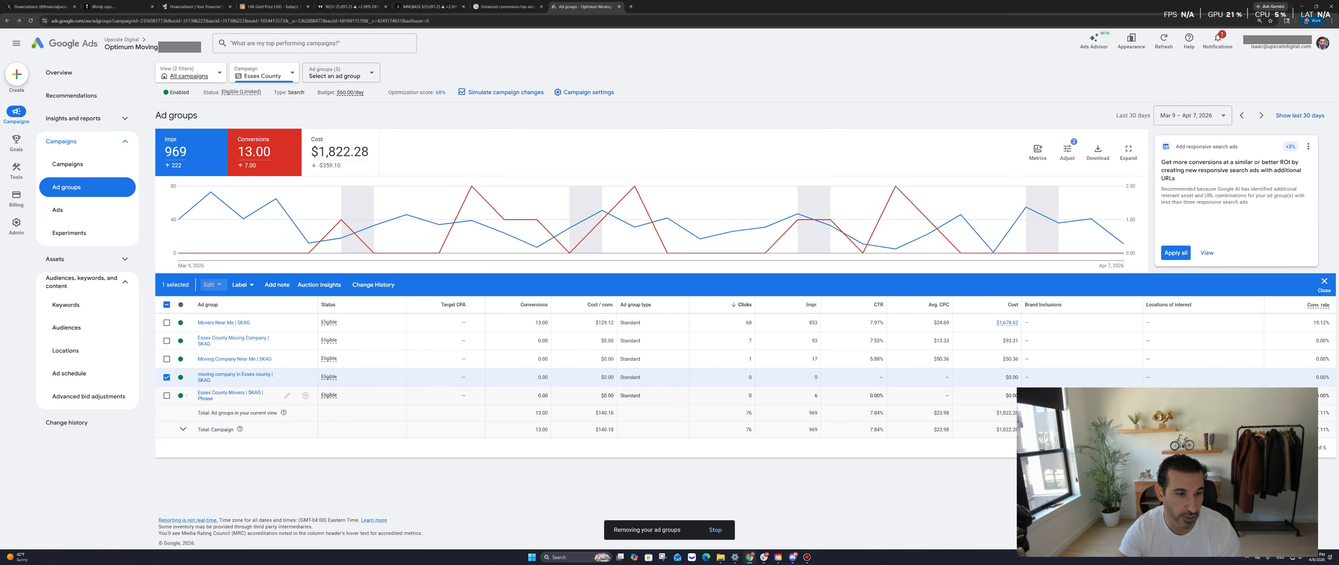
pyautogui.click(230, 393)
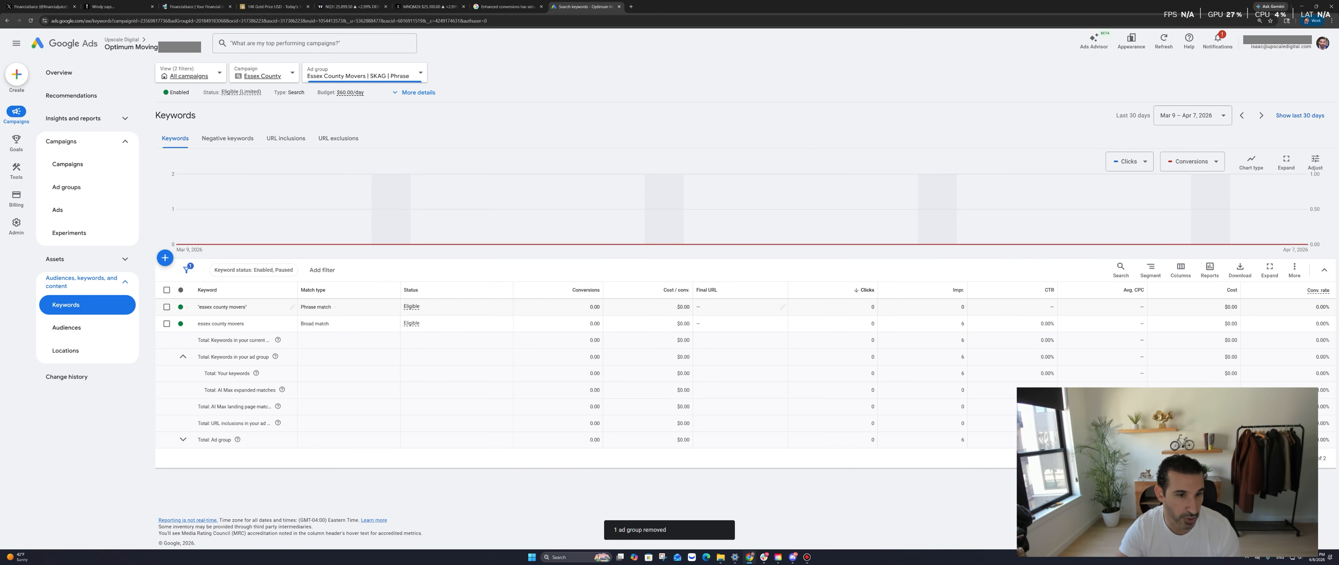
# Remove the phrase-match 'essex county movers' keyword and go back to the Essex County ad groups
pyautogui.click(166, 306)
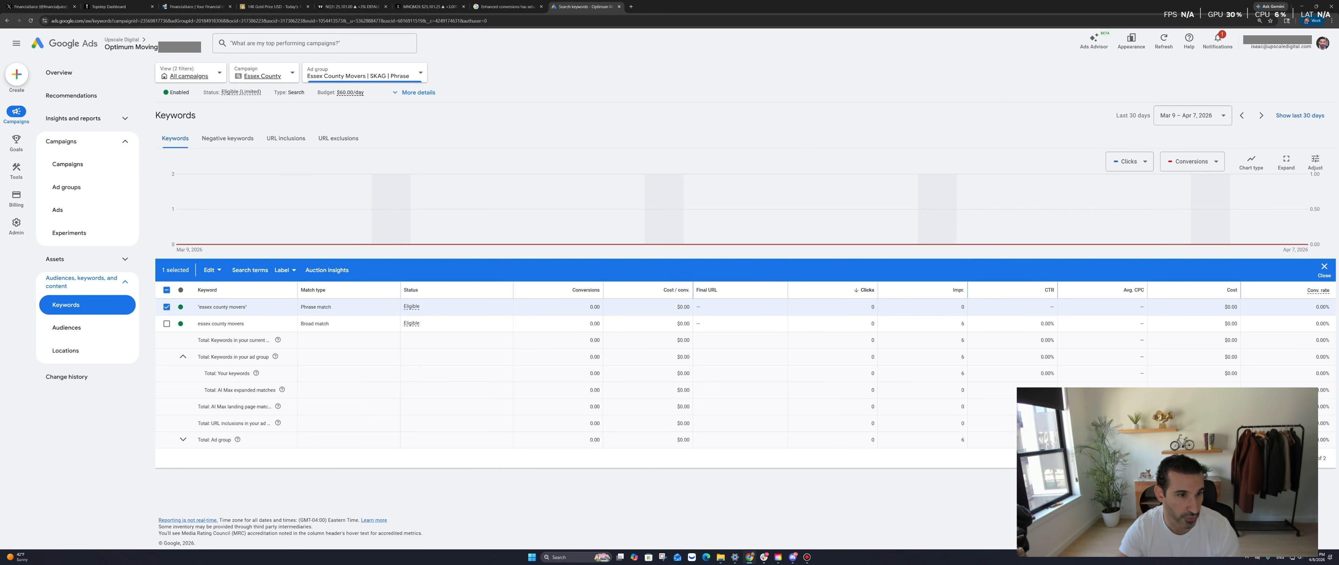
pyautogui.click(212, 270)
pyautogui.click(143, 247)
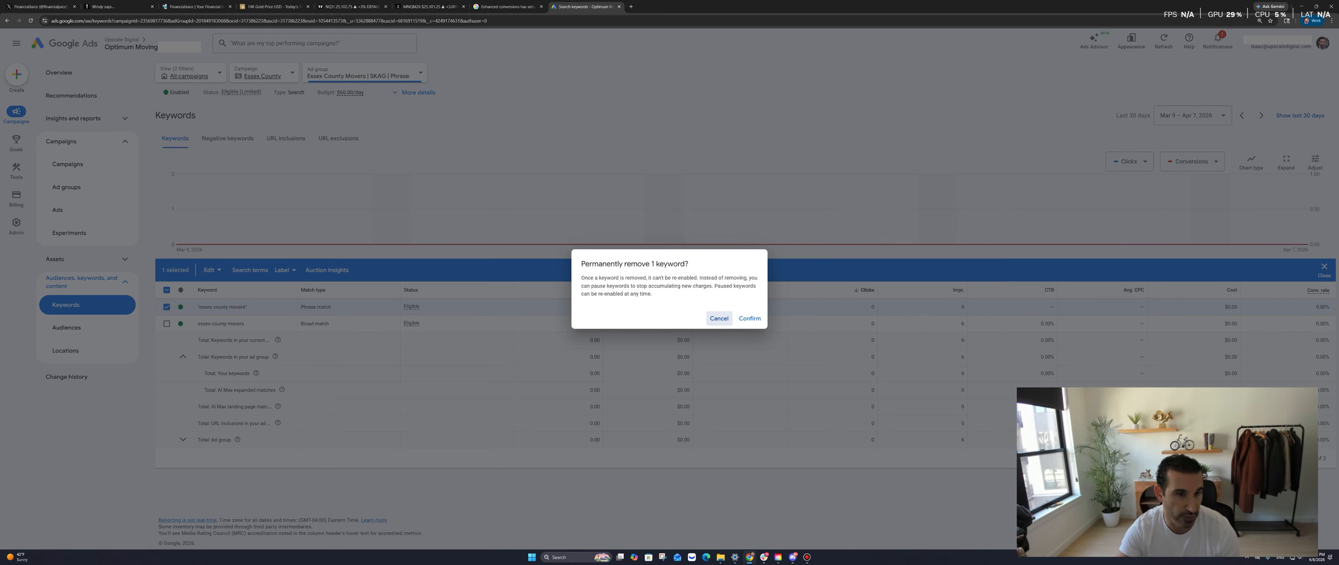
pyautogui.click(750, 320)
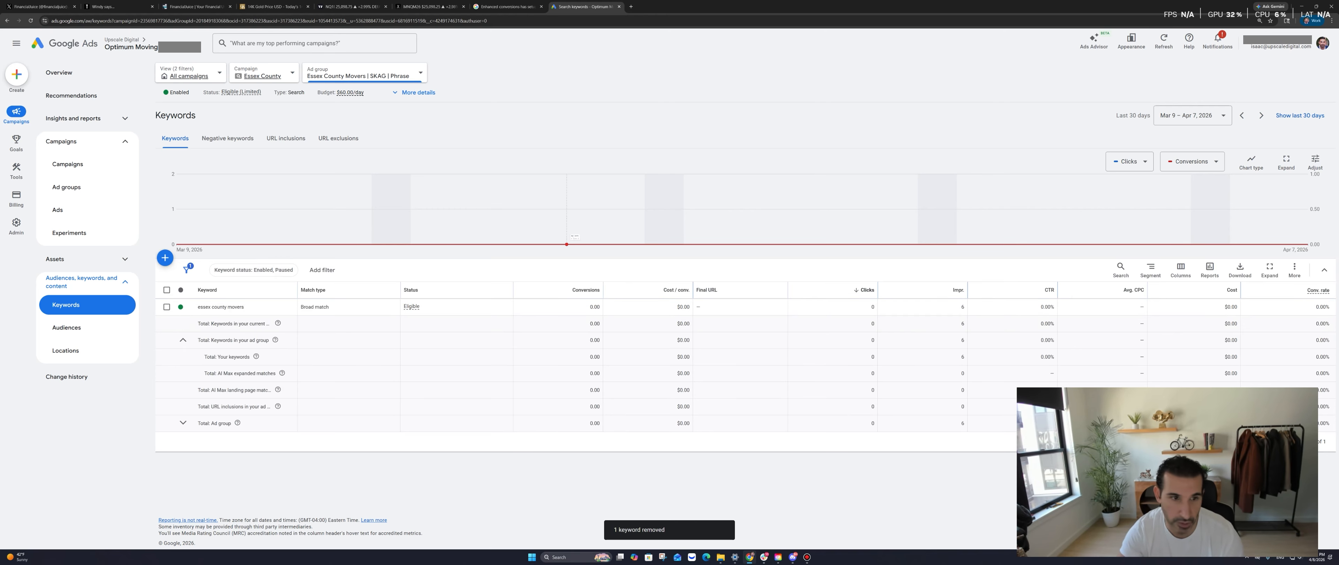
pyautogui.rightClick(493, 124)
pyautogui.click(504, 132)
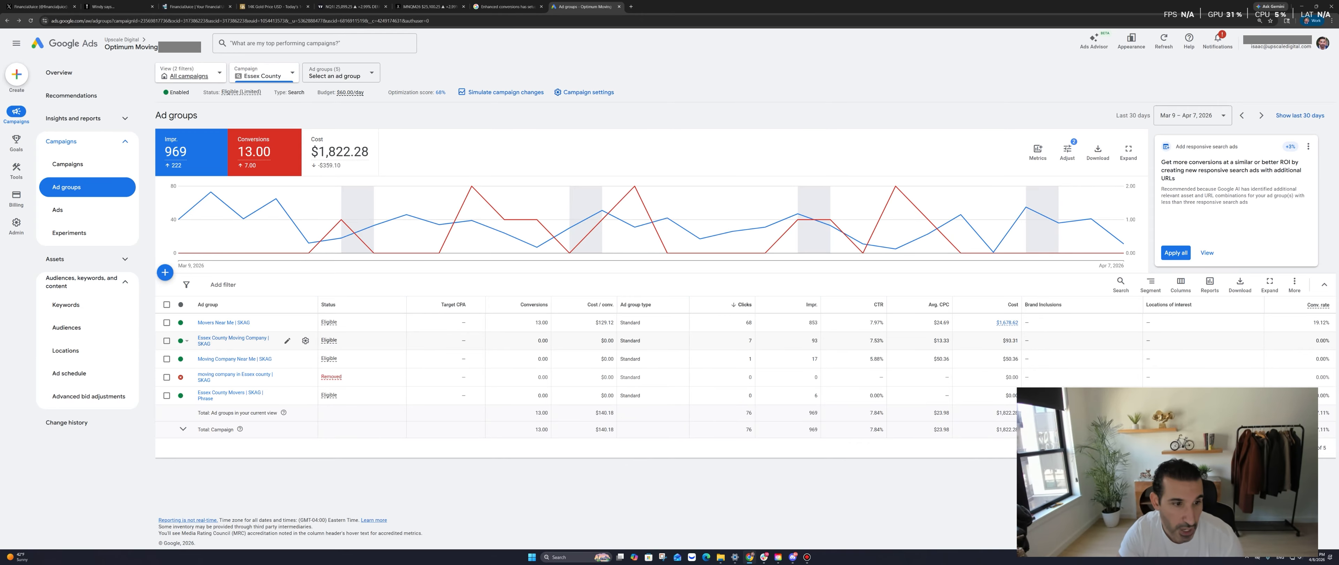
# Return to the campaigns list and open the Bergen County Newest campaign's ad groups
pyautogui.rightClick(431, 121)
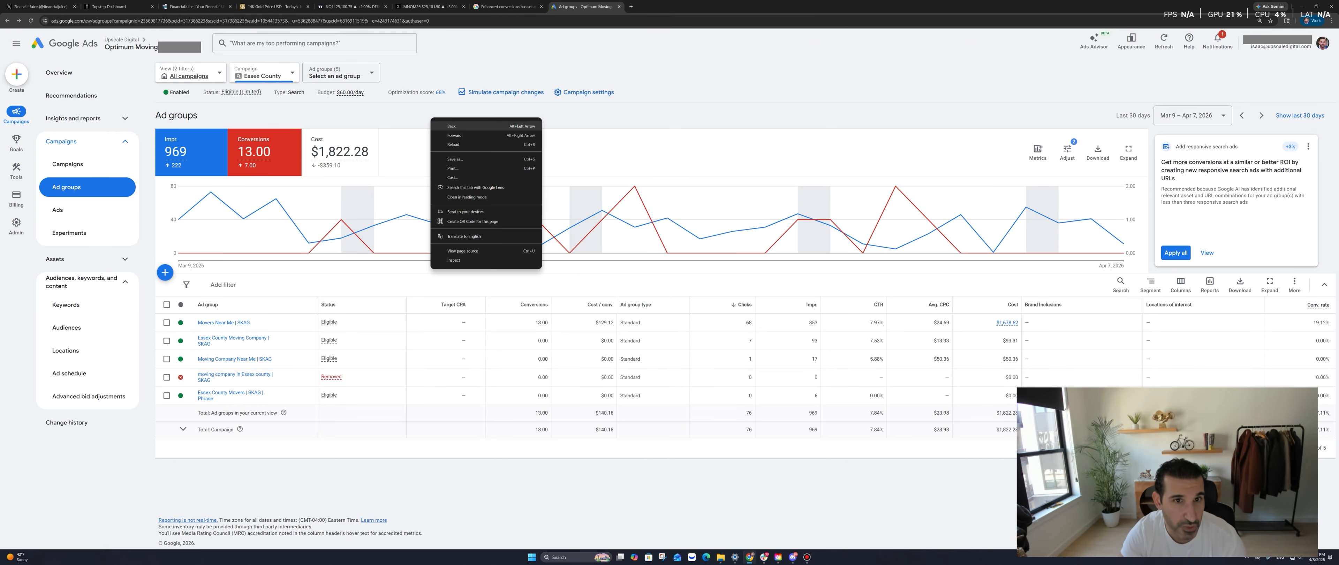
pyautogui.click(446, 128)
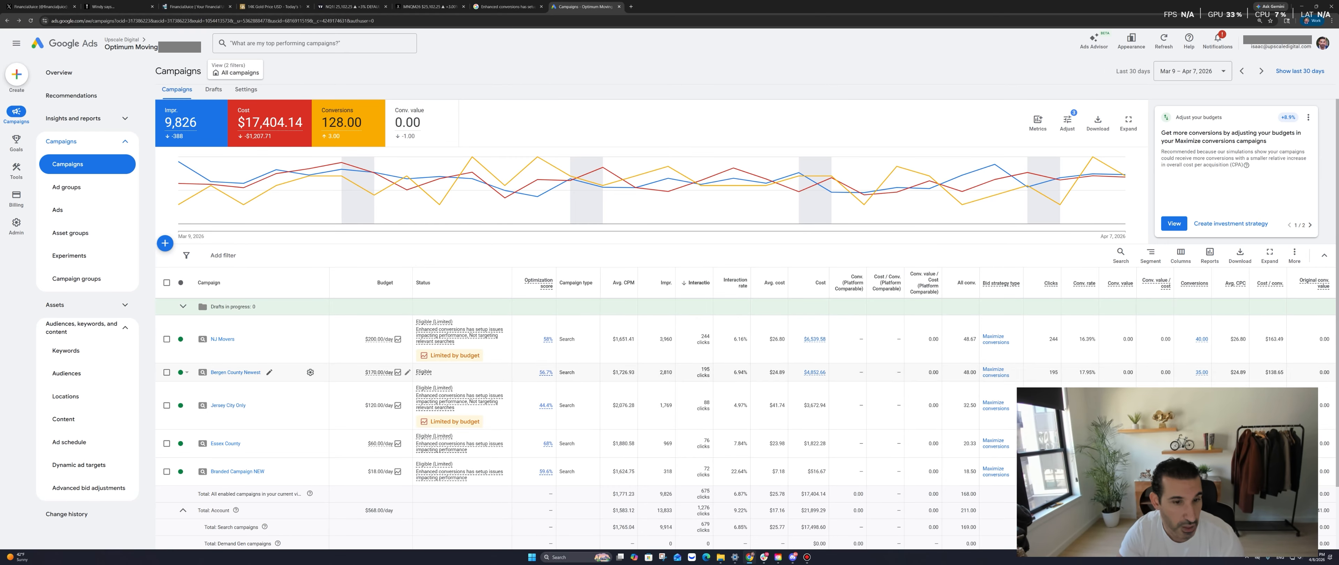
pyautogui.click(235, 372)
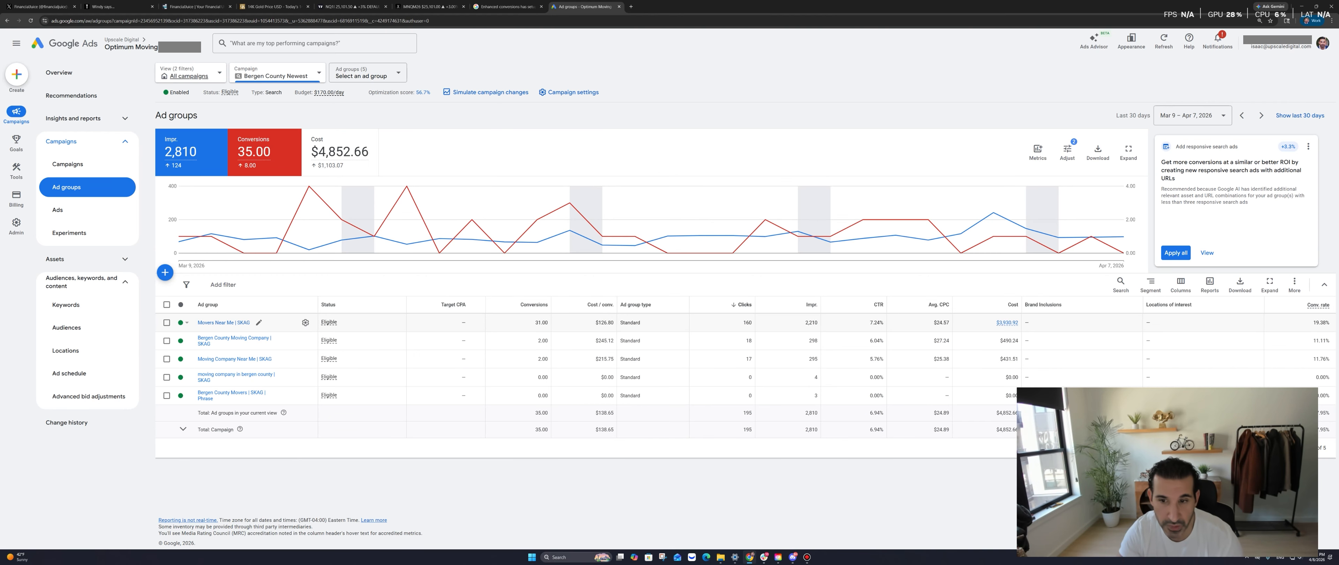
# Compare the ad groups' impressions and the Movers Near Me 19.38% conversion rate, then open 'moving company in bergen county | SKAG'
pyautogui.doubleClick(811, 323)
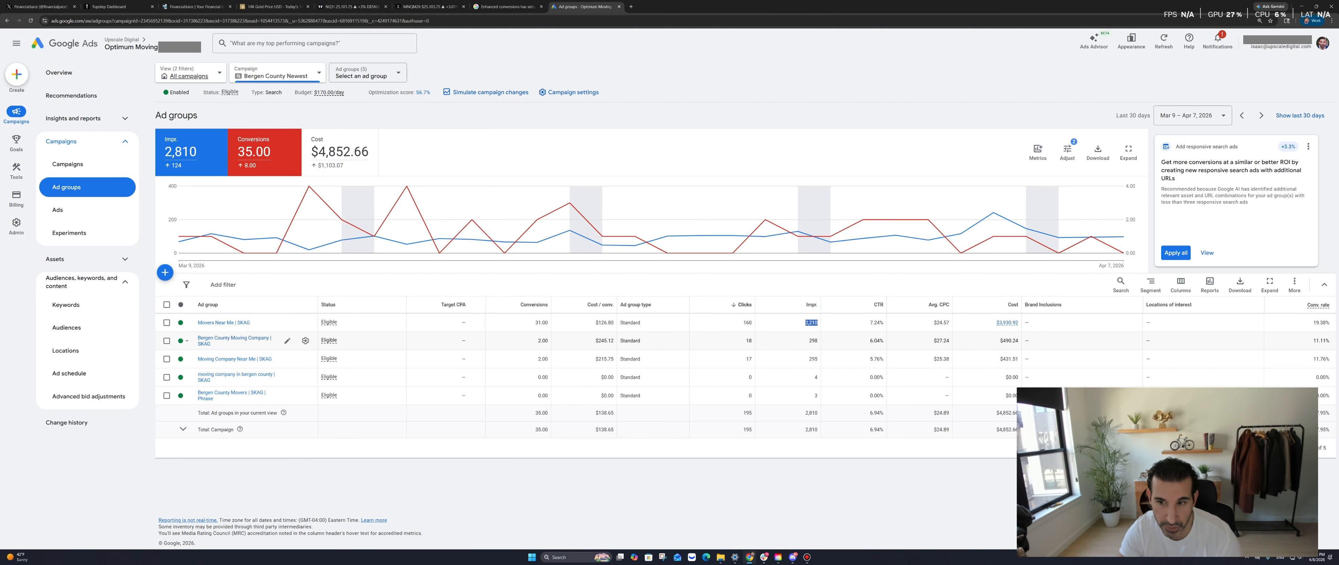
pyautogui.doubleClick(813, 340)
pyautogui.doubleClick(812, 359)
pyautogui.click(813, 358)
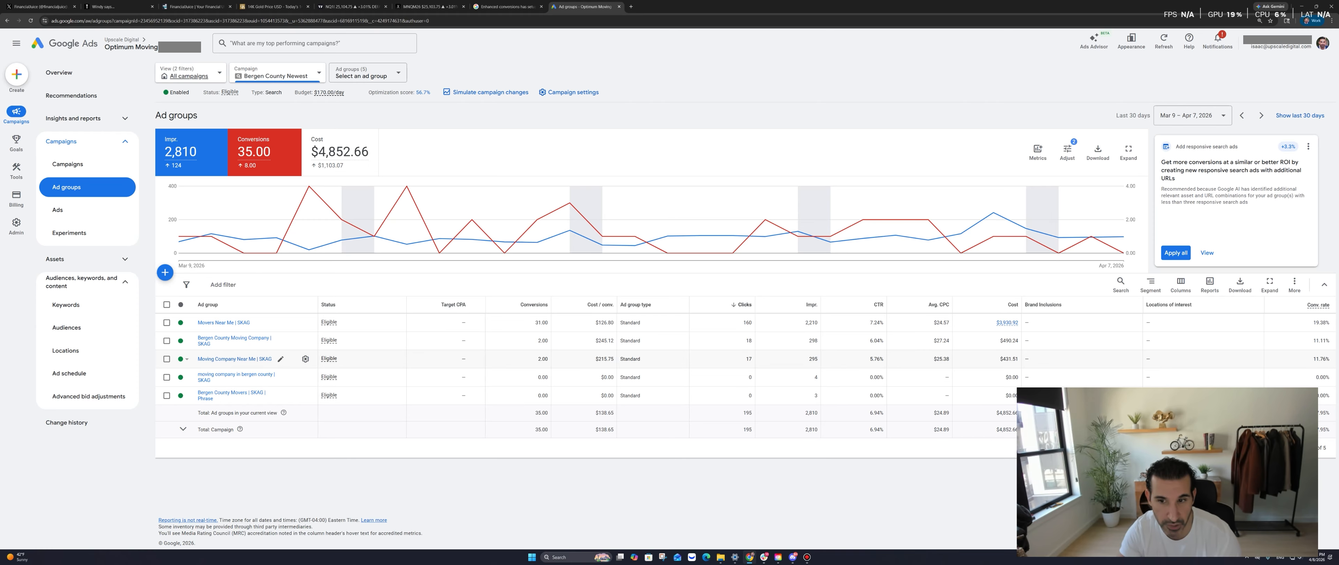
pyautogui.moveTo(809, 341); pyautogui.dragTo(810, 359)
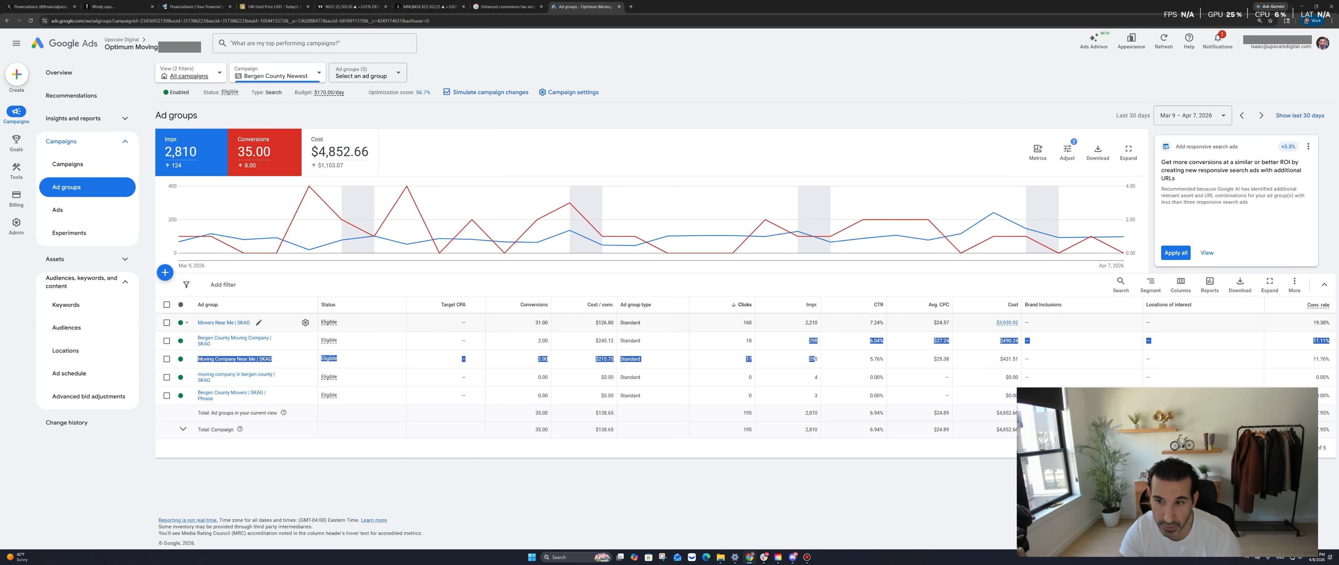
pyautogui.click(813, 323)
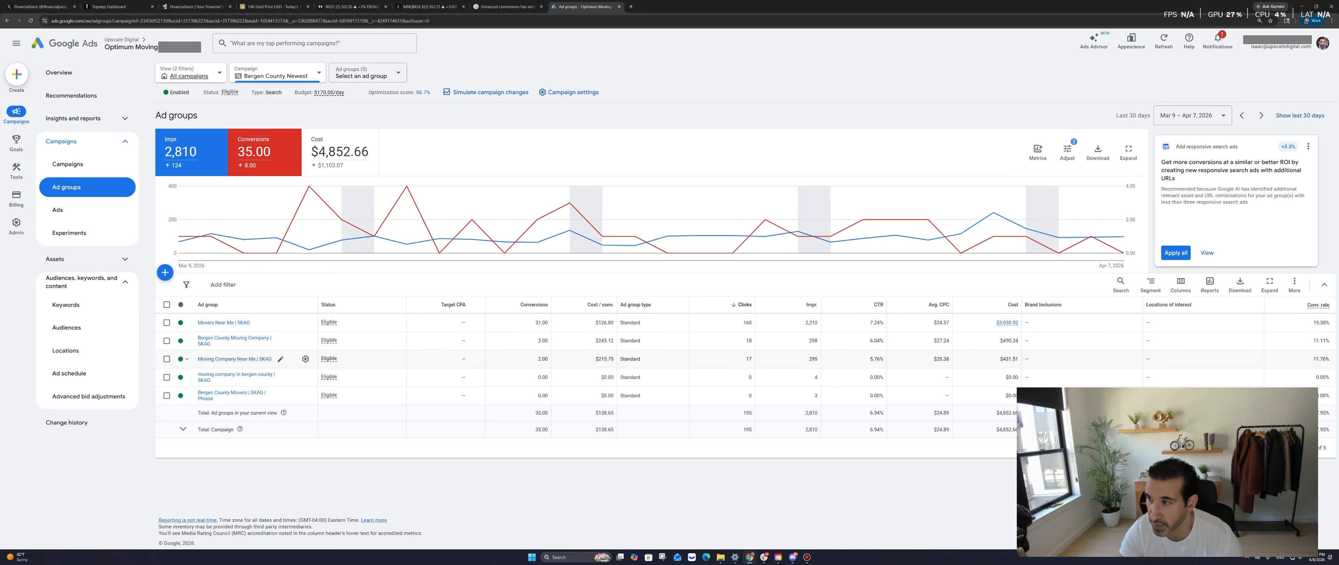
pyautogui.moveTo(1313, 341); pyautogui.dragTo(1330, 359)
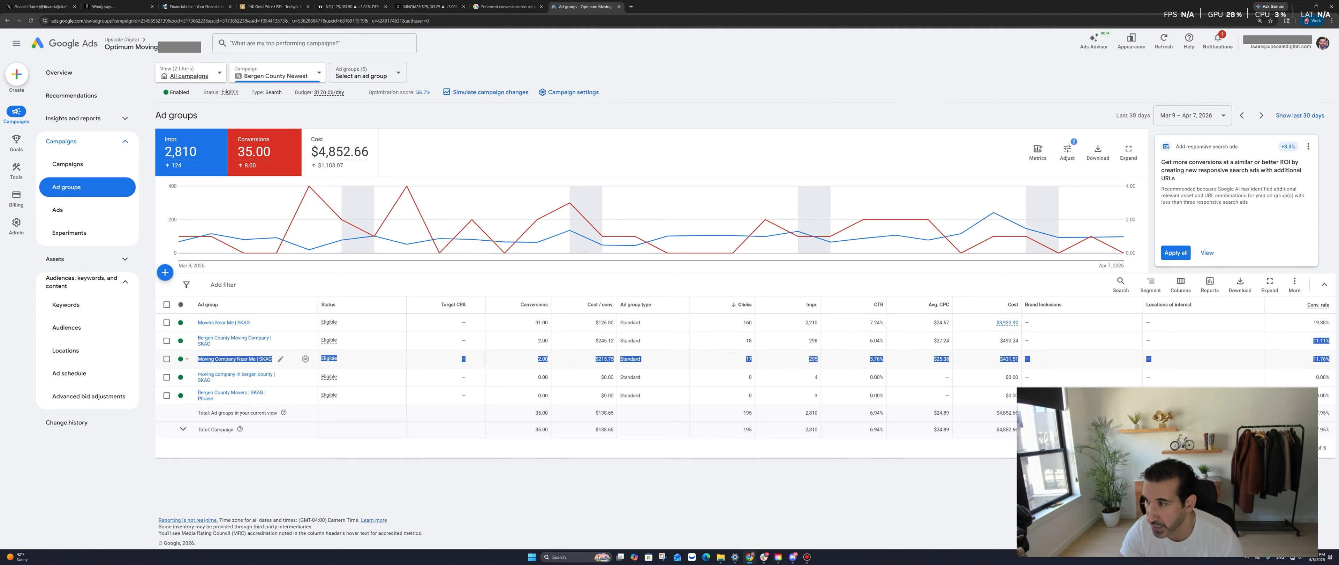
pyautogui.click(1330, 357)
pyautogui.moveTo(1331, 323); pyautogui.dragTo(1313, 323)
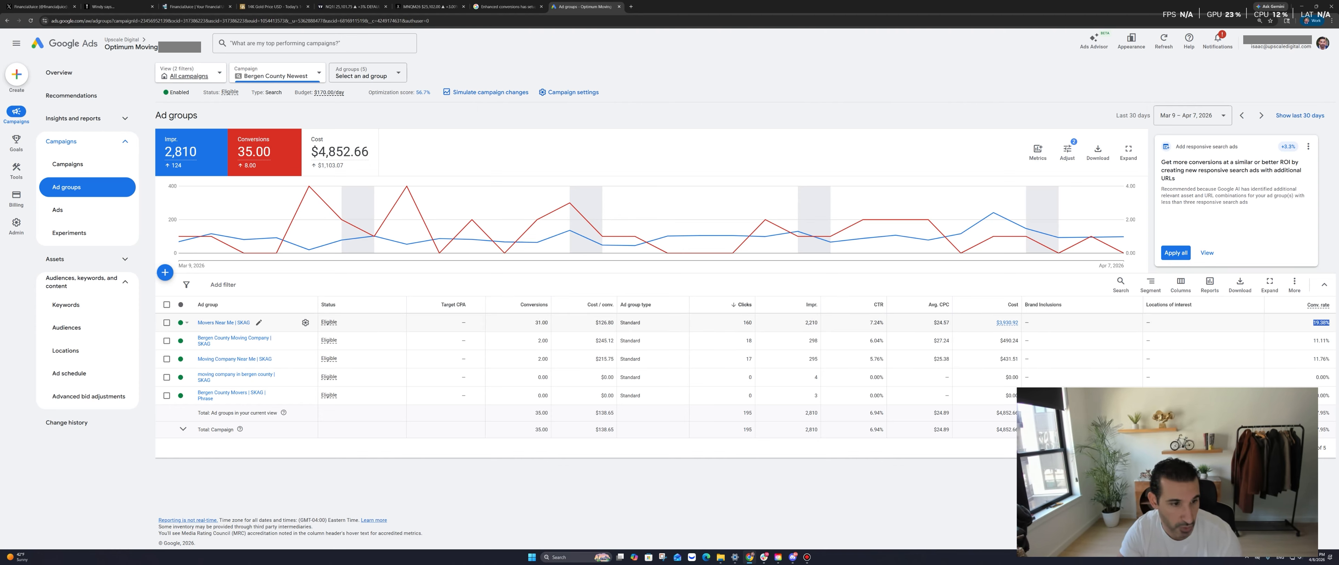
pyautogui.click(1318, 358)
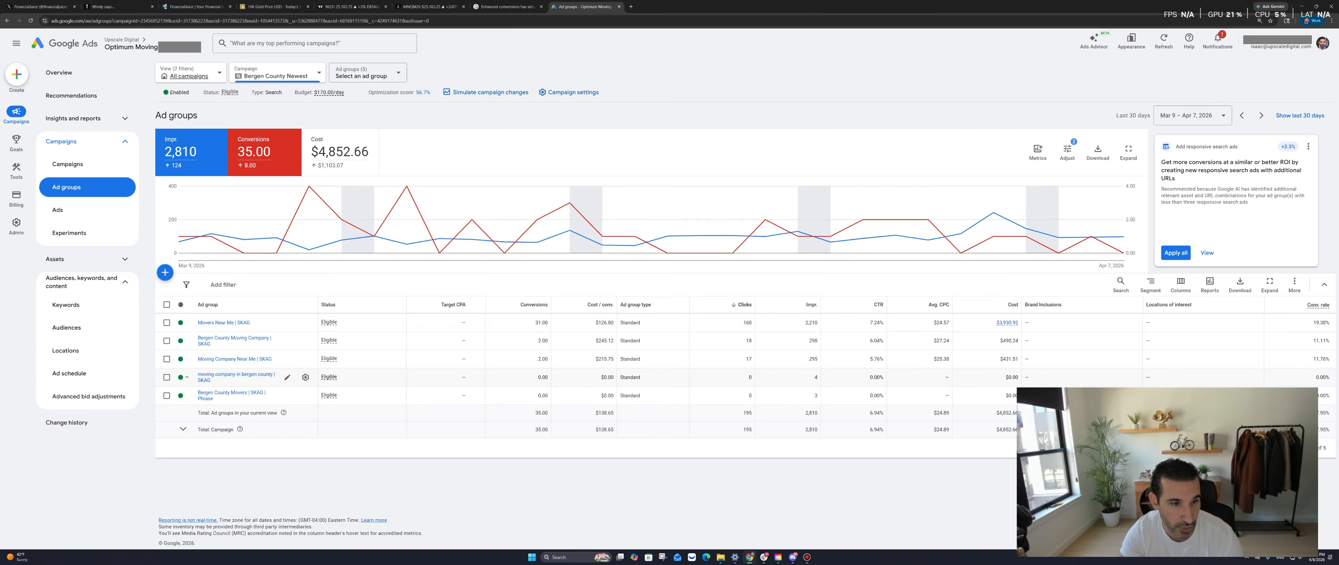
pyautogui.click(236, 375)
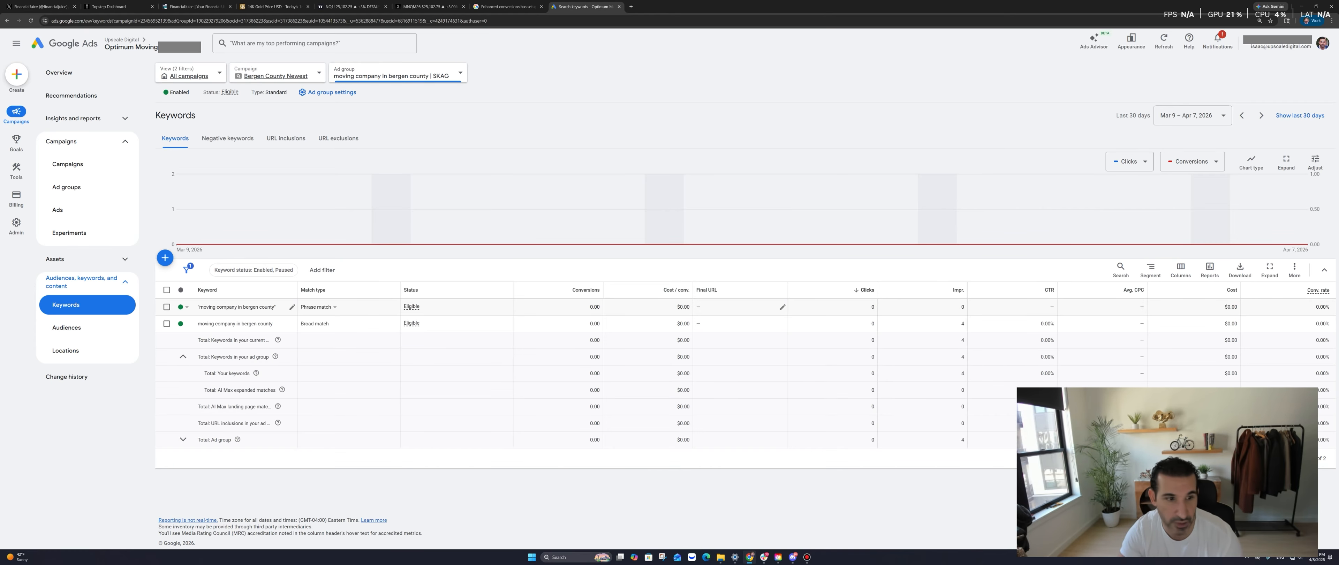
# Remove the phrase-match 'moving company in bergen county' keyword, check the broad one's stats, and go back
pyautogui.click(167, 307)
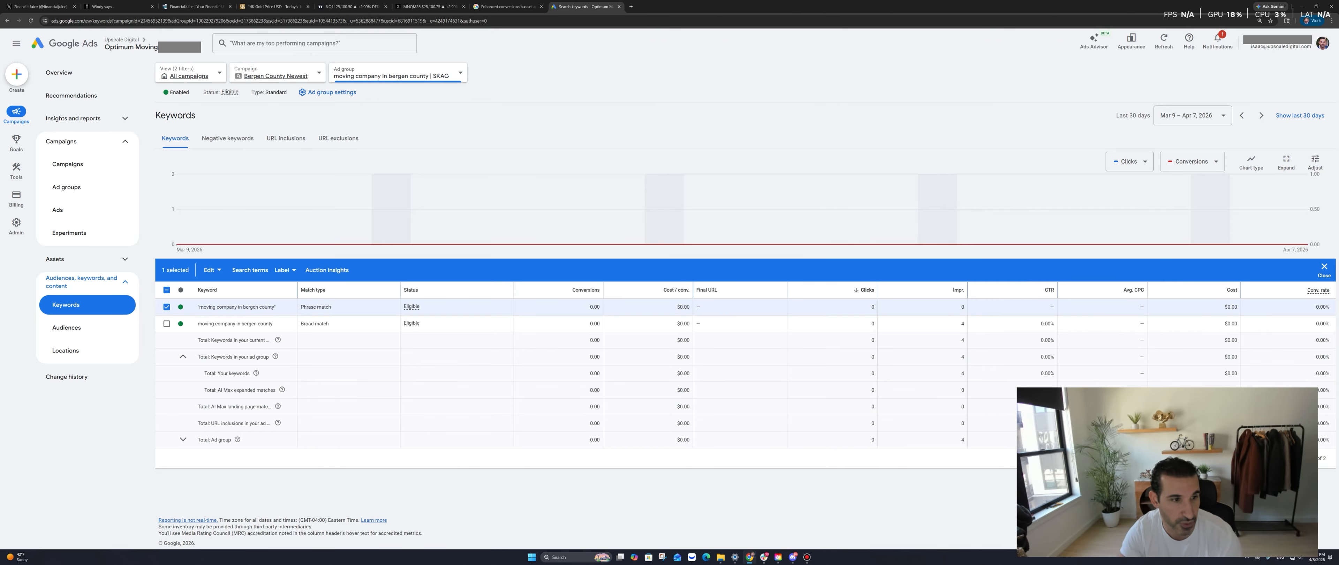
pyautogui.click(212, 270)
pyautogui.click(141, 247)
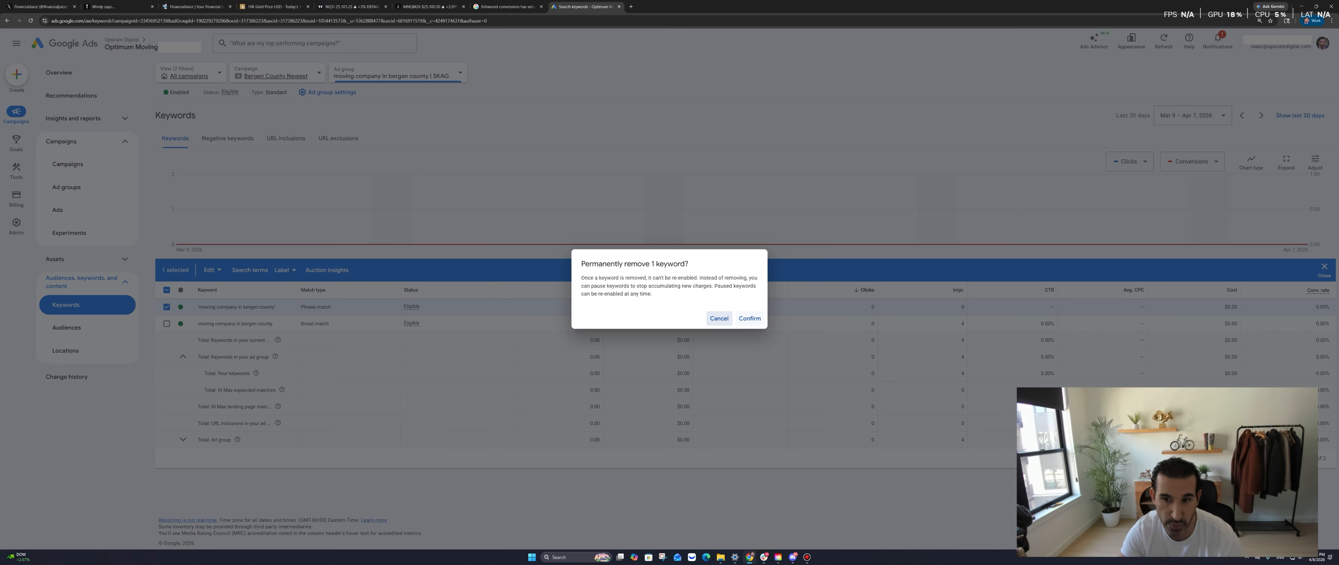
pyautogui.click(749, 319)
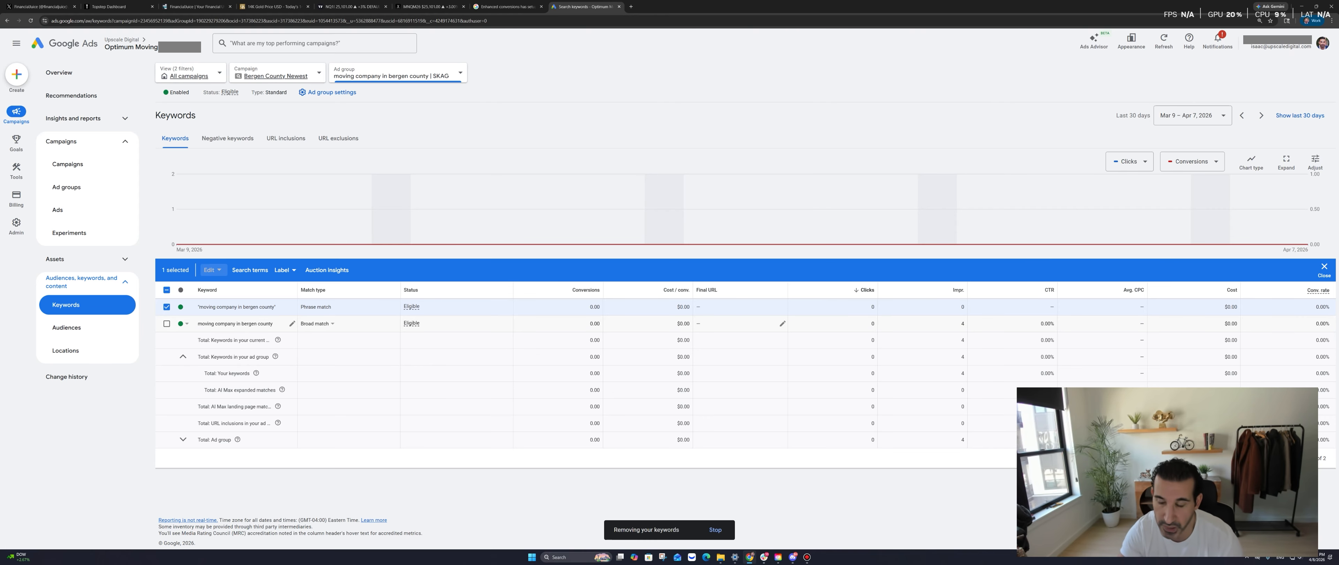
pyautogui.moveTo(869, 324); pyautogui.dragTo(965, 324)
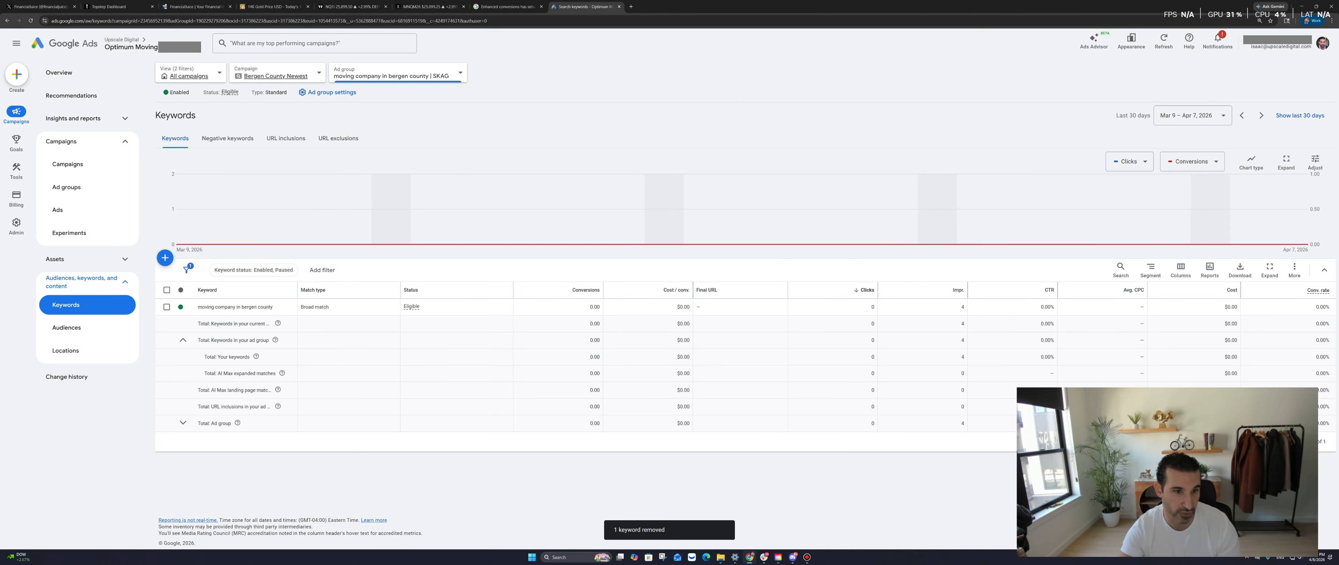
pyautogui.rightClick(540, 133)
pyautogui.click(555, 141)
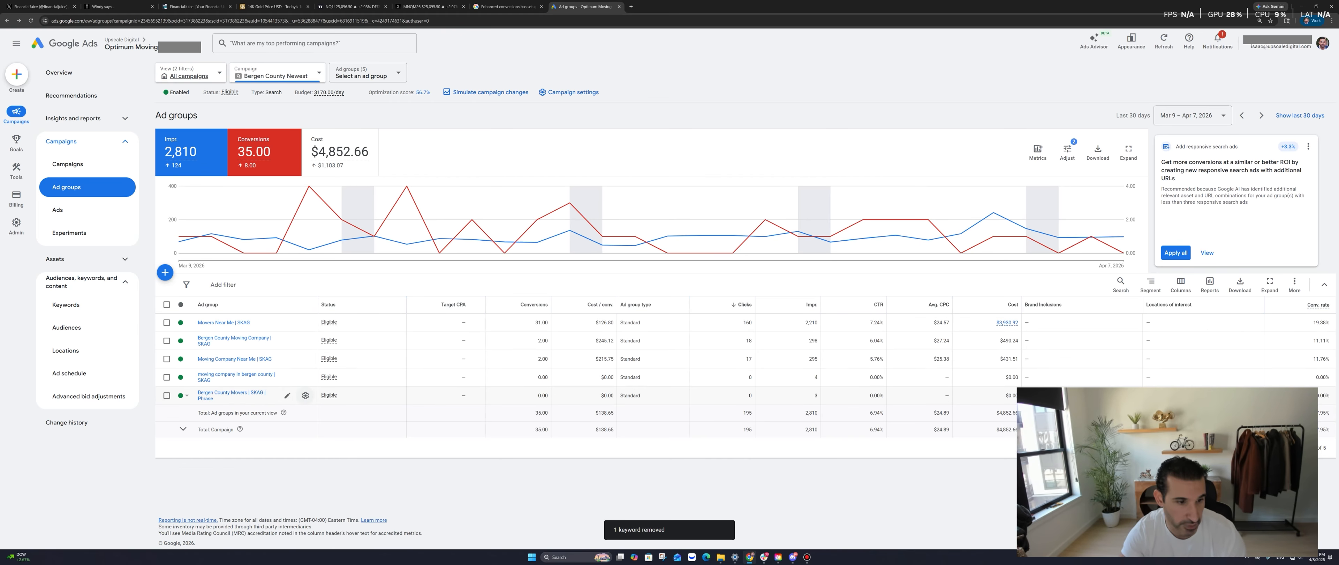
# In Bergen County Movers | SKAG | Phrase, remove the phrase-match 'bergen county movers' keyword and go back
pyautogui.click(218, 393)
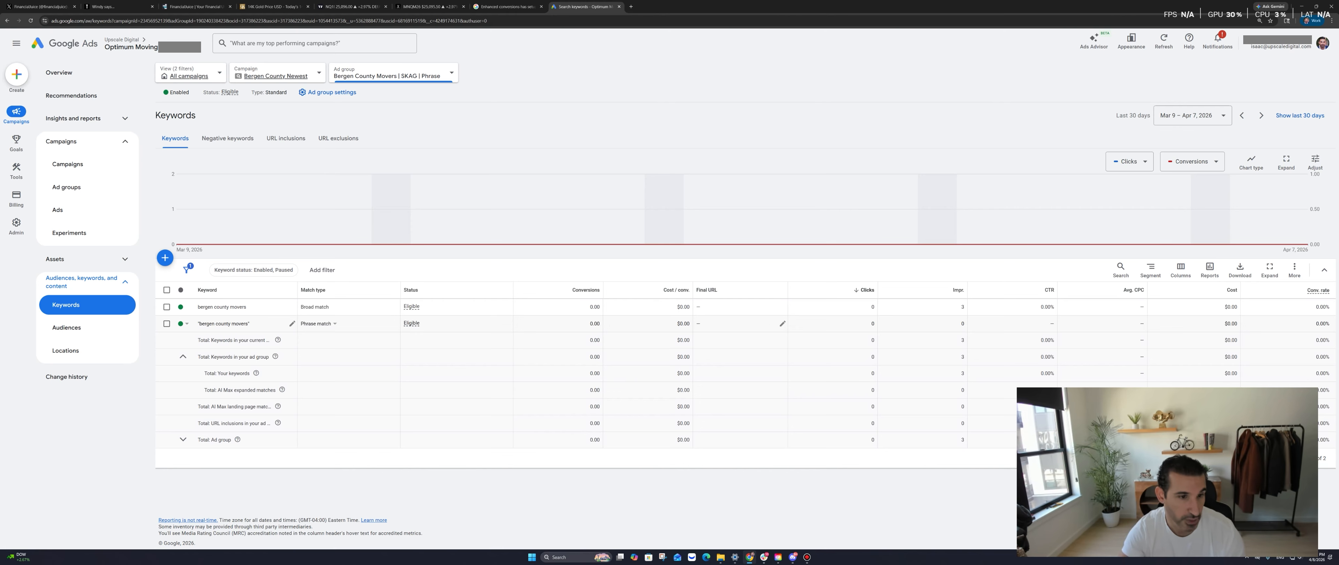
pyautogui.click(167, 323)
pyautogui.click(212, 269)
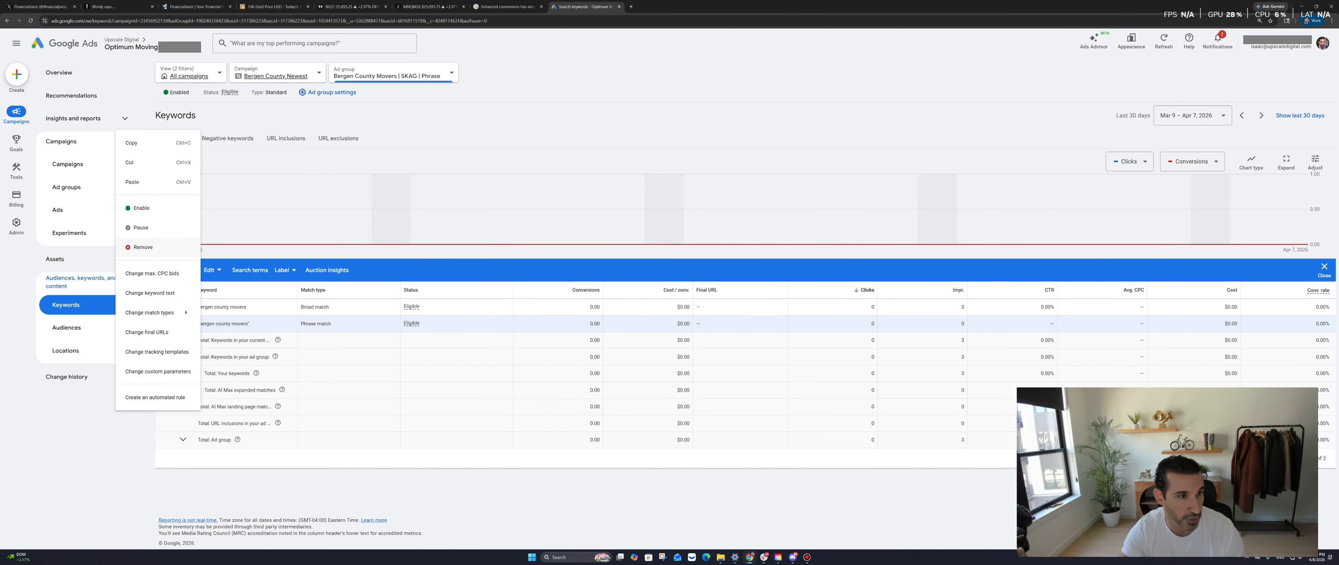
pyautogui.click(133, 180)
pyautogui.click(749, 317)
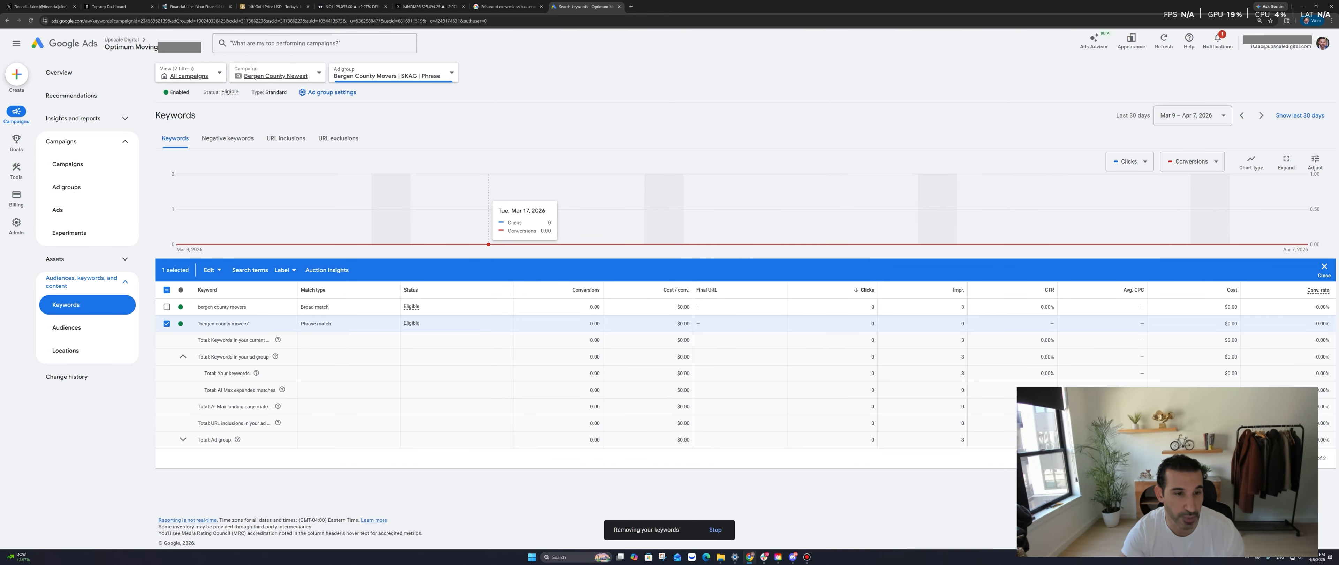
pyautogui.rightClick(447, 147)
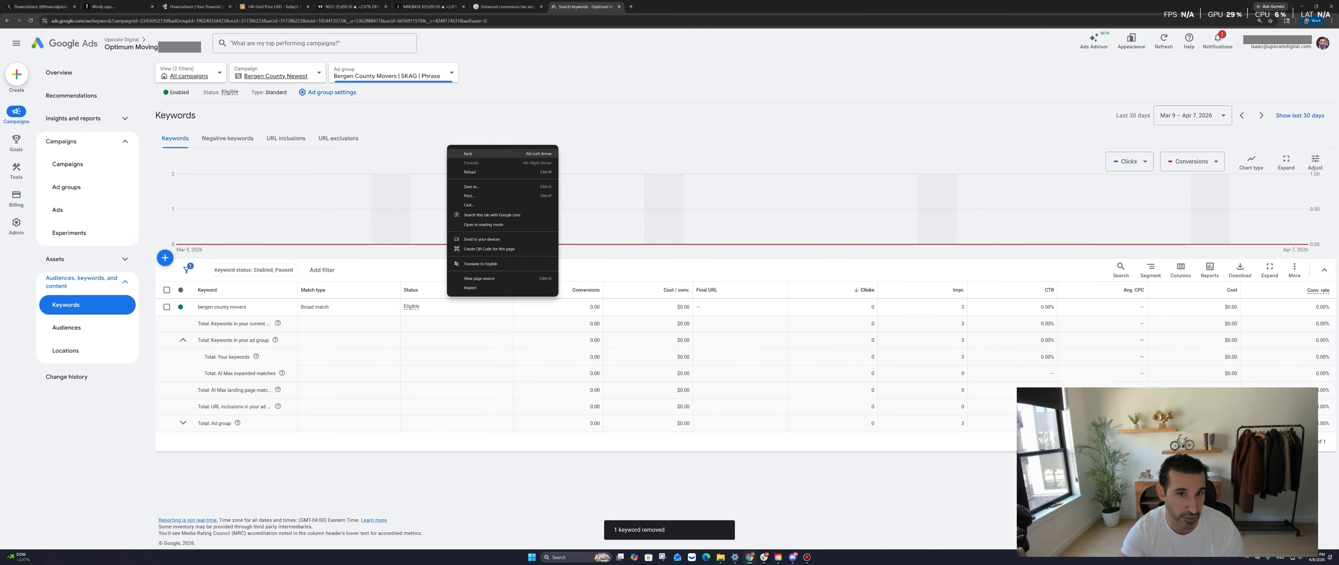
pyautogui.click(468, 154)
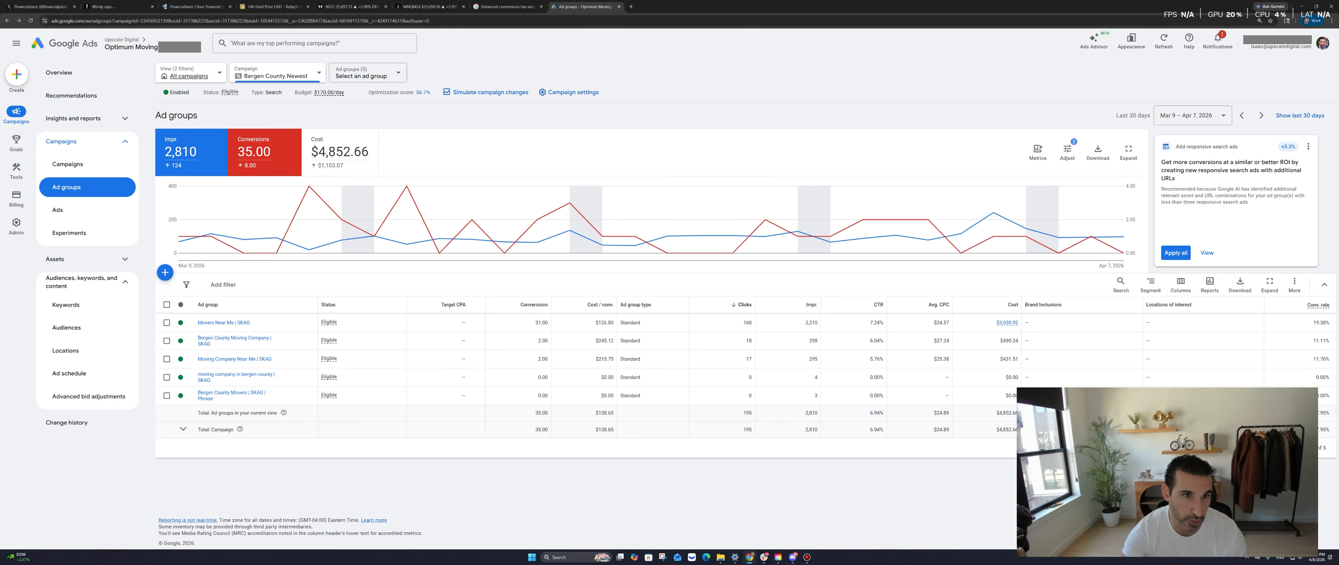
# Check campaign statuses and Branded Campaign NEW's ad groups, then open the NJ Movers campaign
pyautogui.rightClick(447, 121)
pyautogui.click(467, 130)
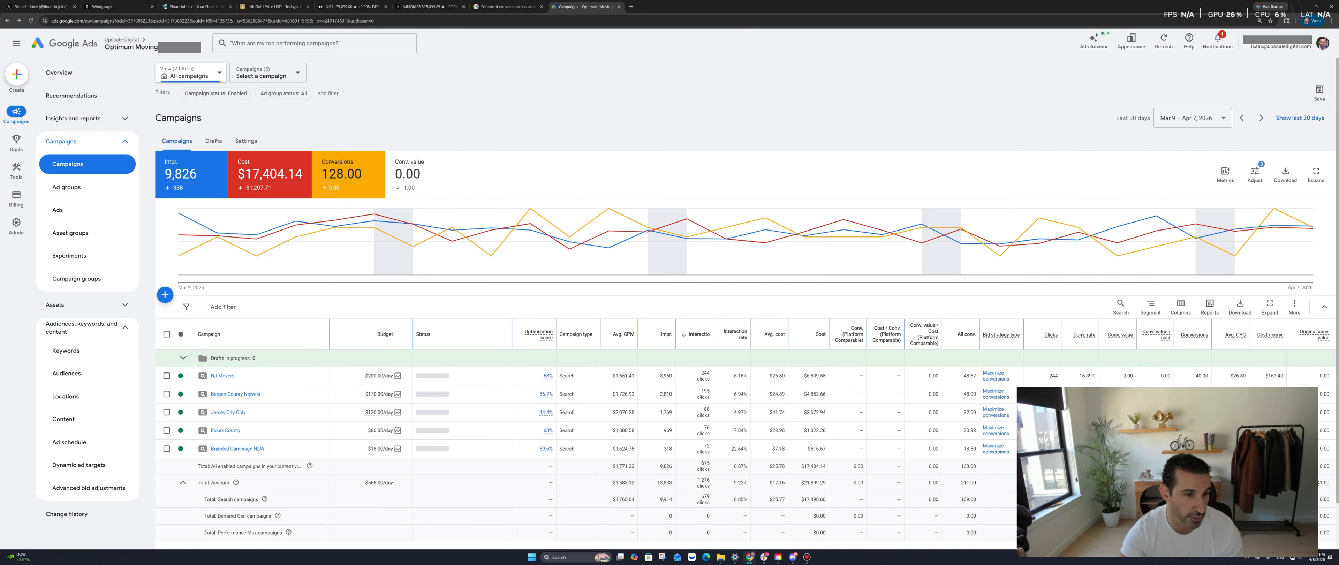
pyautogui.scroll(-3, 416, 326)
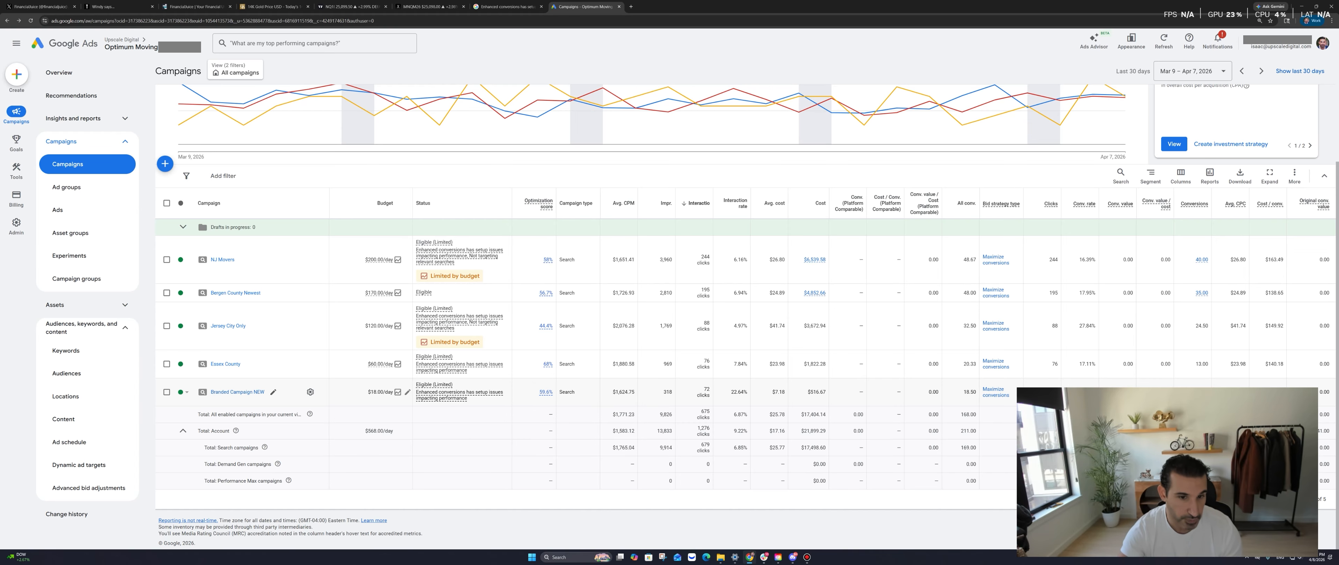
pyautogui.click(237, 392)
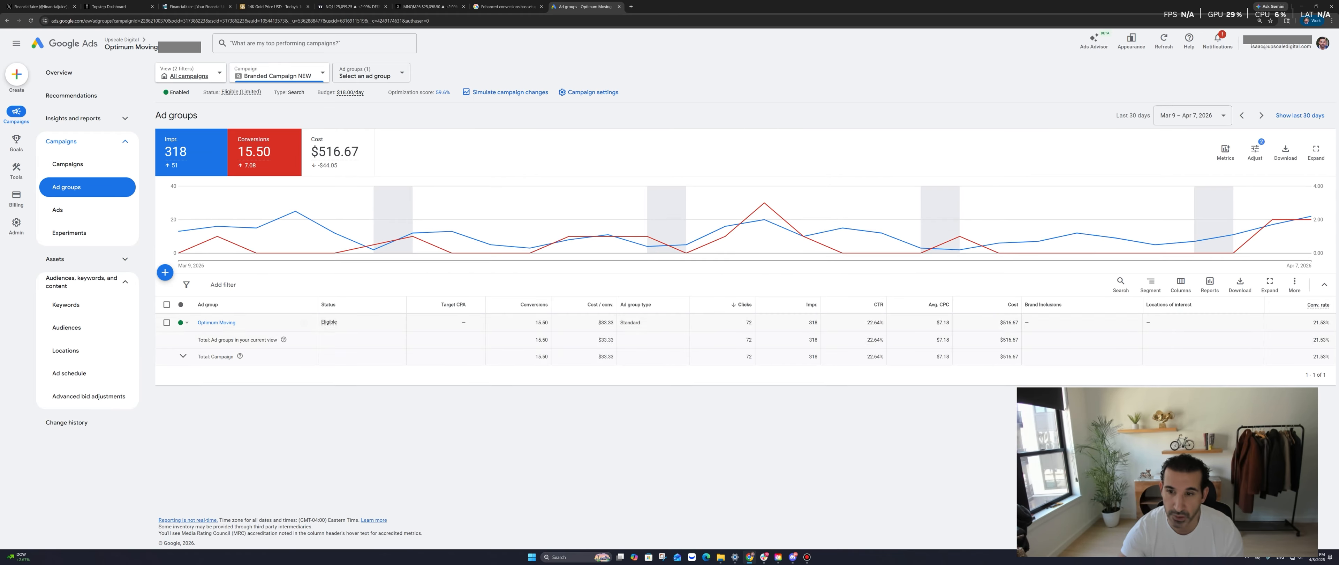
pyautogui.rightClick(649, 131)
pyautogui.click(663, 137)
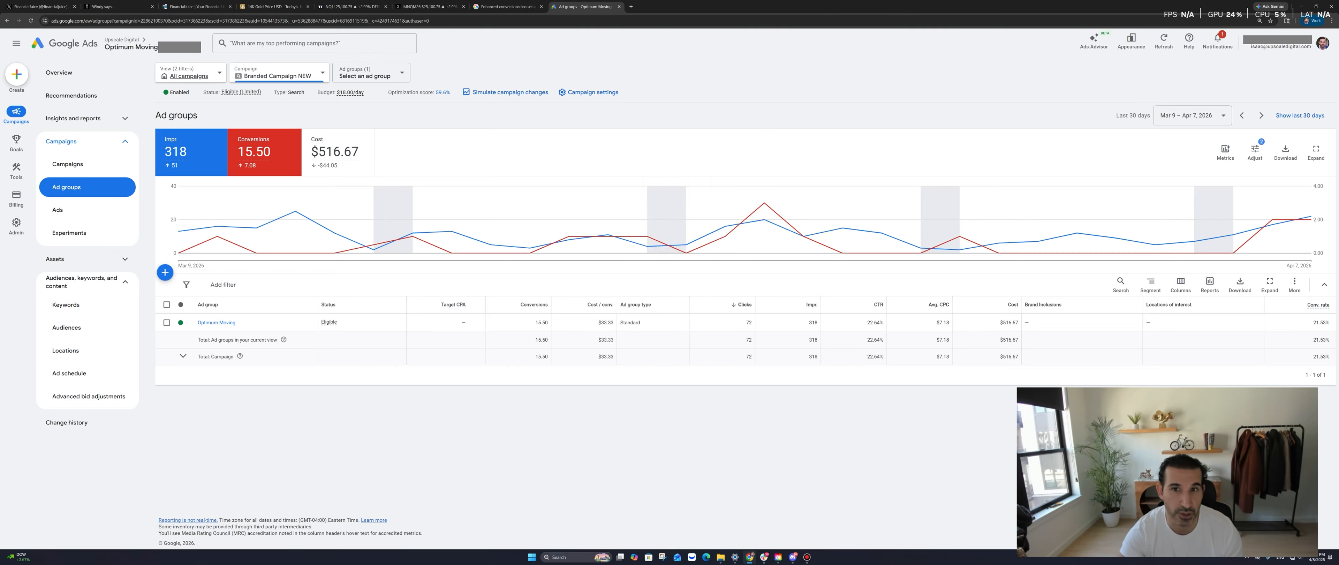
pyautogui.scroll(-2, 650, 291)
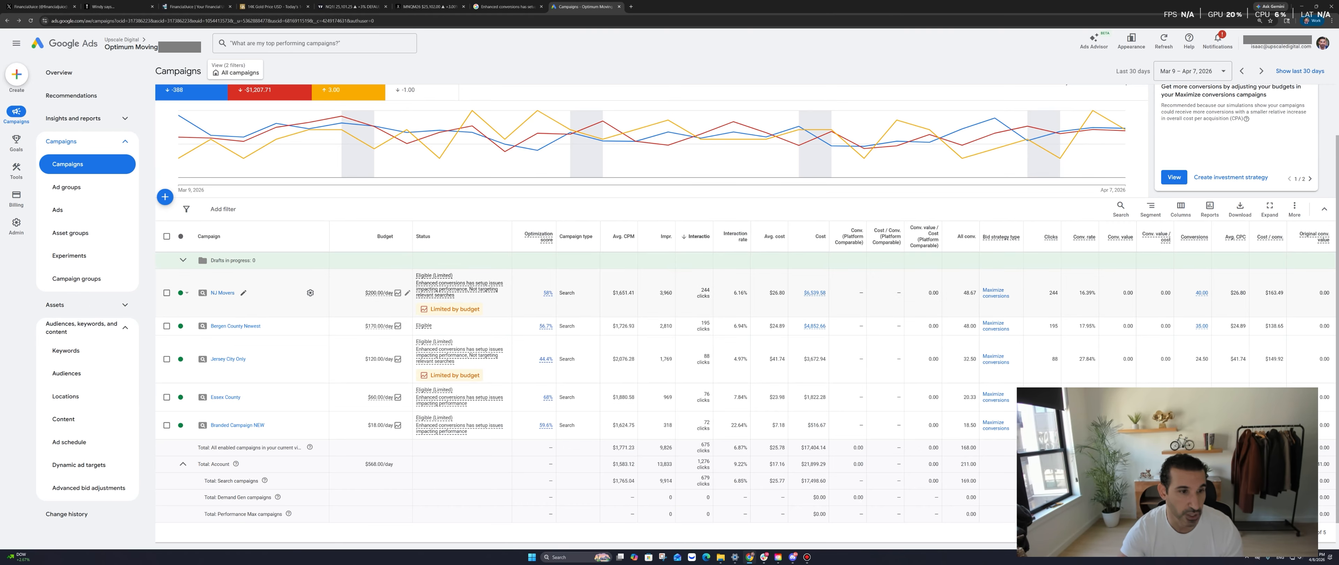
pyautogui.click(223, 293)
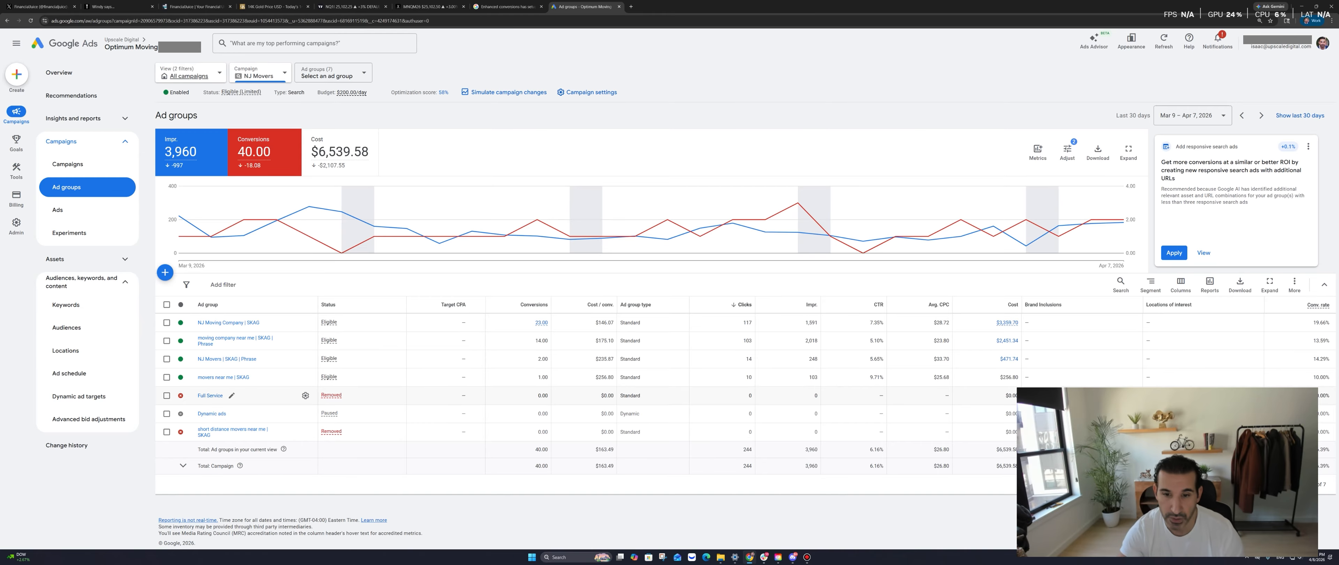
# Review NJ Movers ad group stats, including removed and paused groups, then open 'movers near me | SKAG' keywords
pyautogui.moveTo(681, 395); pyautogui.dragTo(681, 432)
pyautogui.click(681, 429)
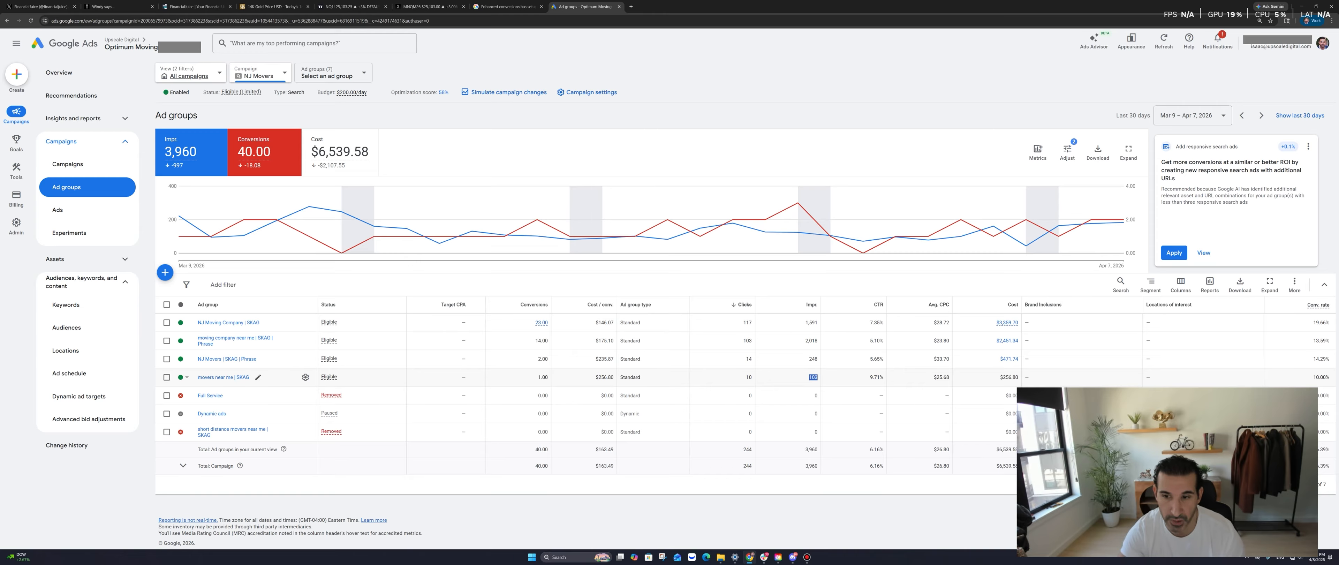
pyautogui.doubleClick(749, 377)
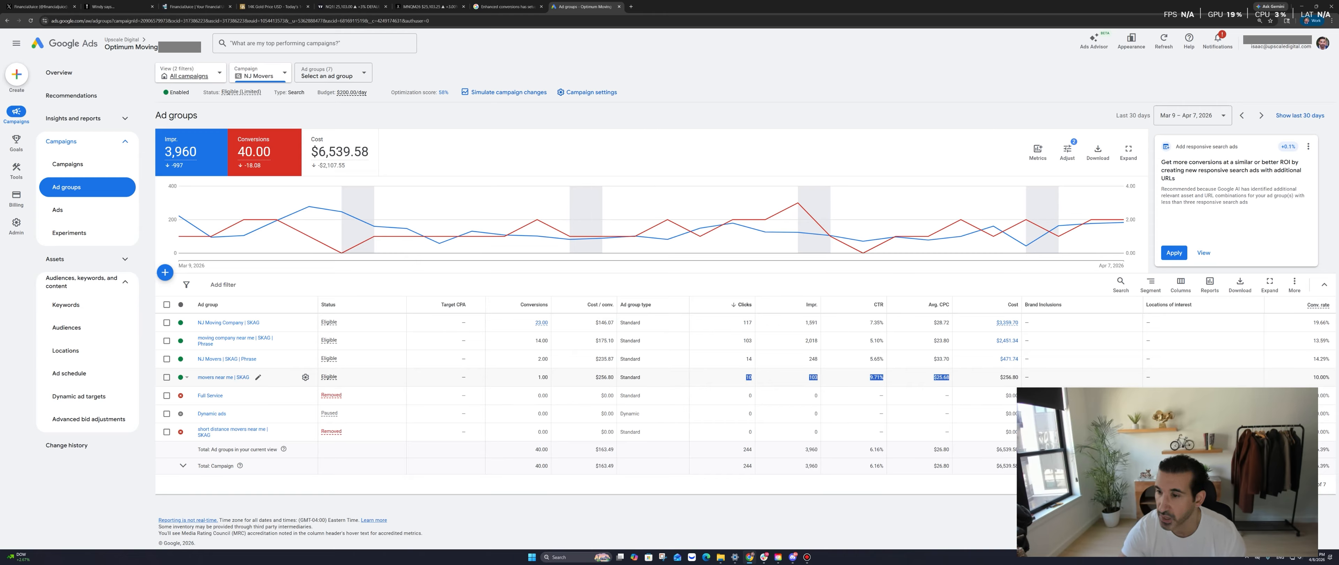
pyautogui.moveTo(953, 377); pyautogui.dragTo(1323, 377)
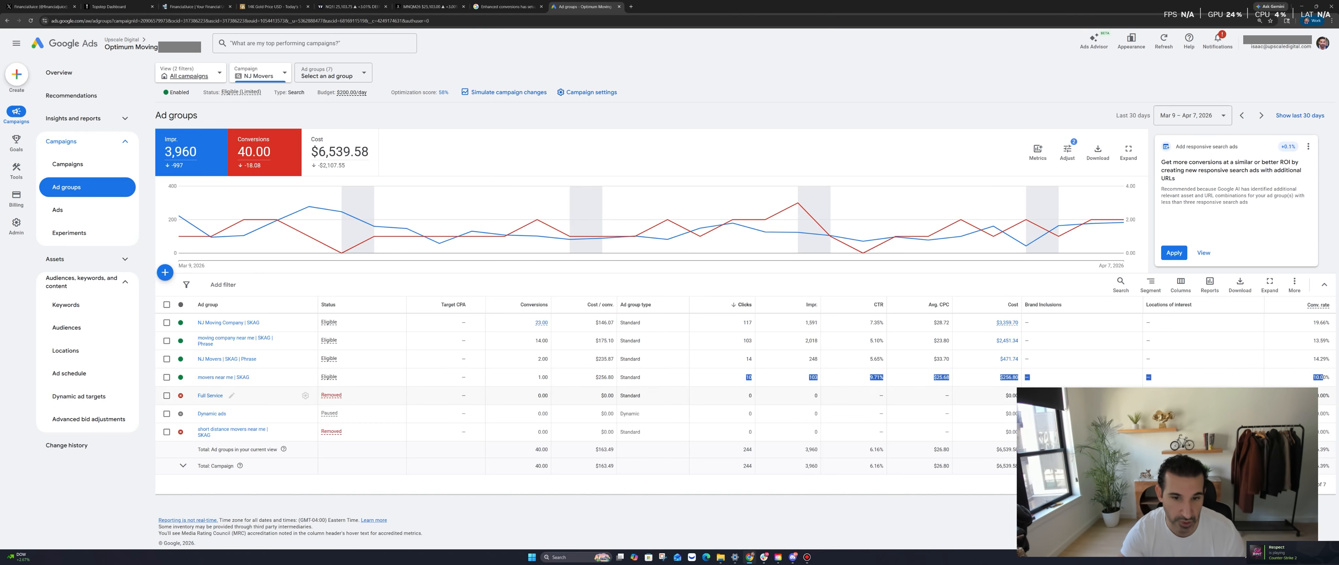
pyautogui.click(1295, 378)
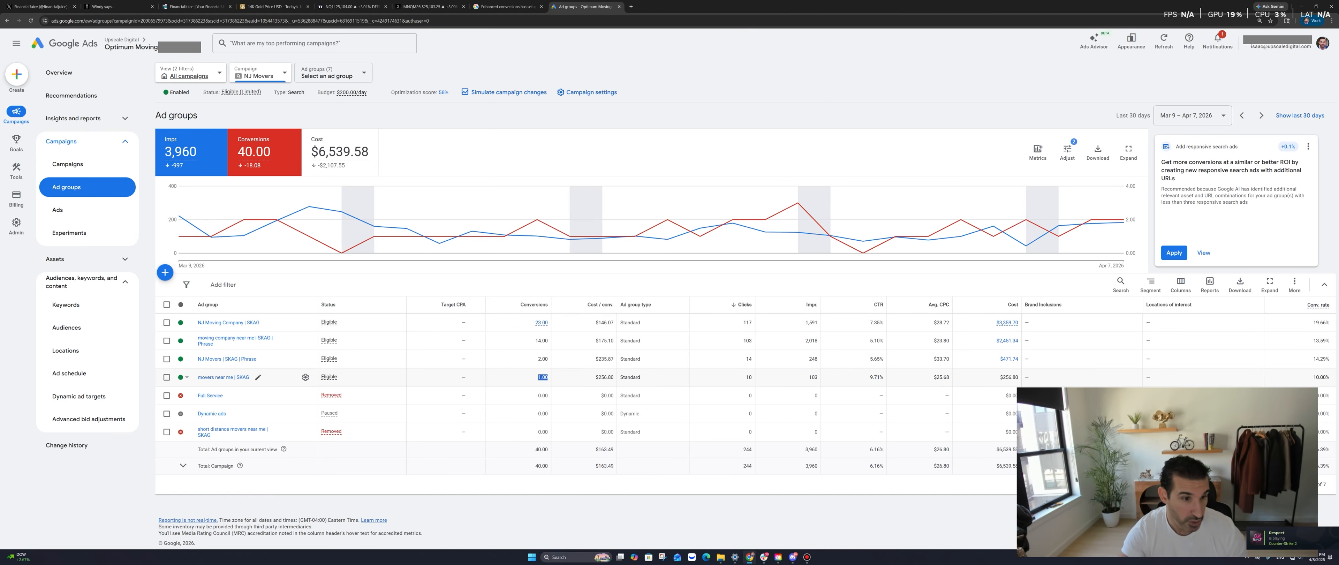
pyautogui.click(224, 377)
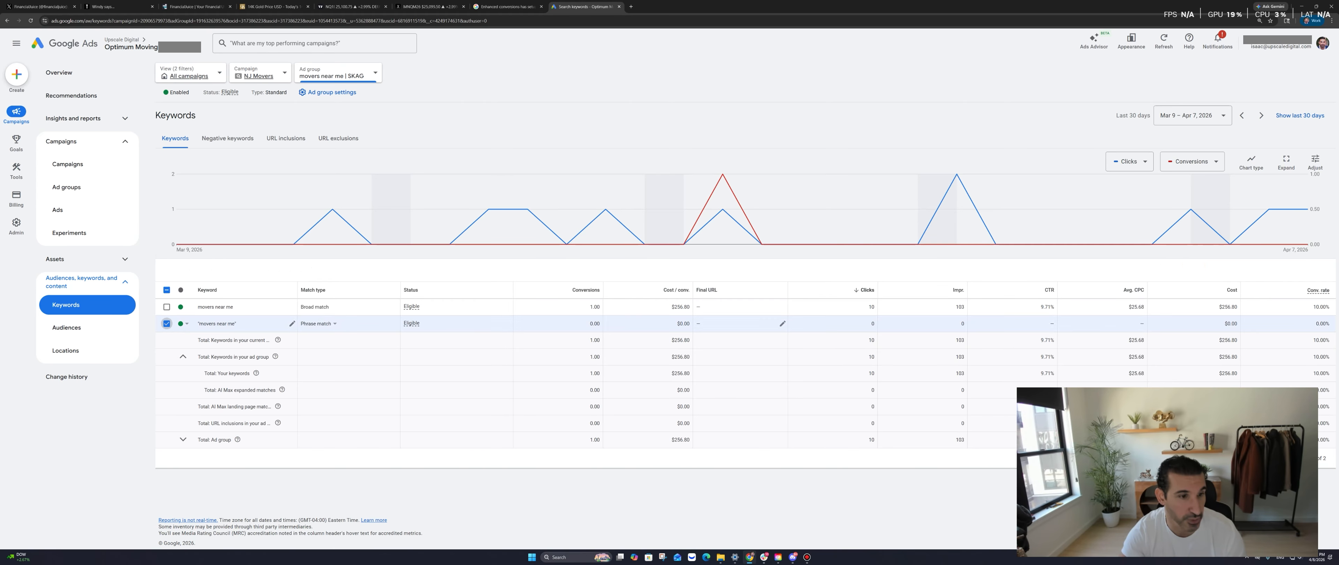
# Remove the phrase-match 'movers near me' keyword, keeping only the broad-match version
pyautogui.click(166, 323)
pyautogui.click(212, 270)
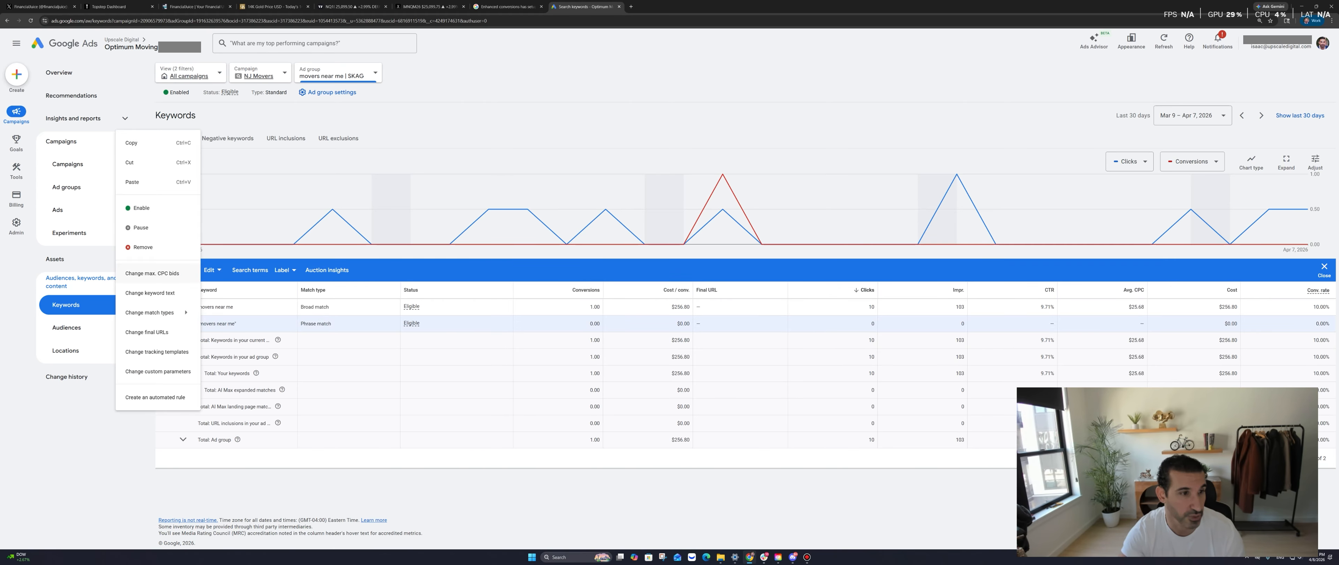
pyautogui.click(140, 248)
pyautogui.click(750, 318)
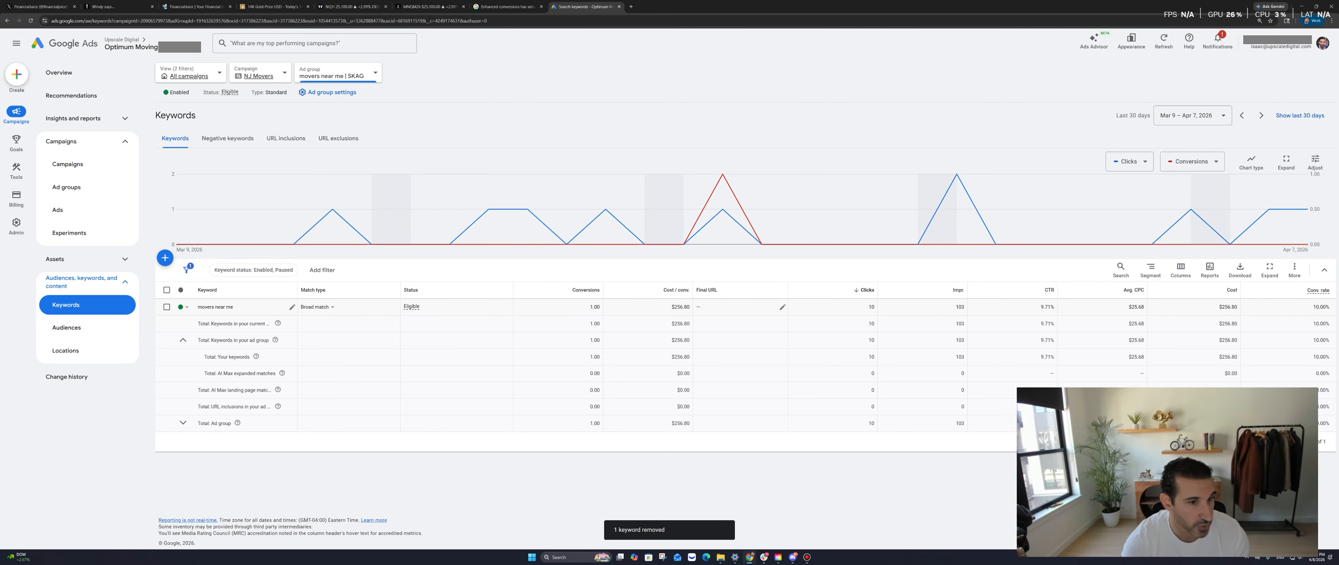
pyautogui.click(78, 118)
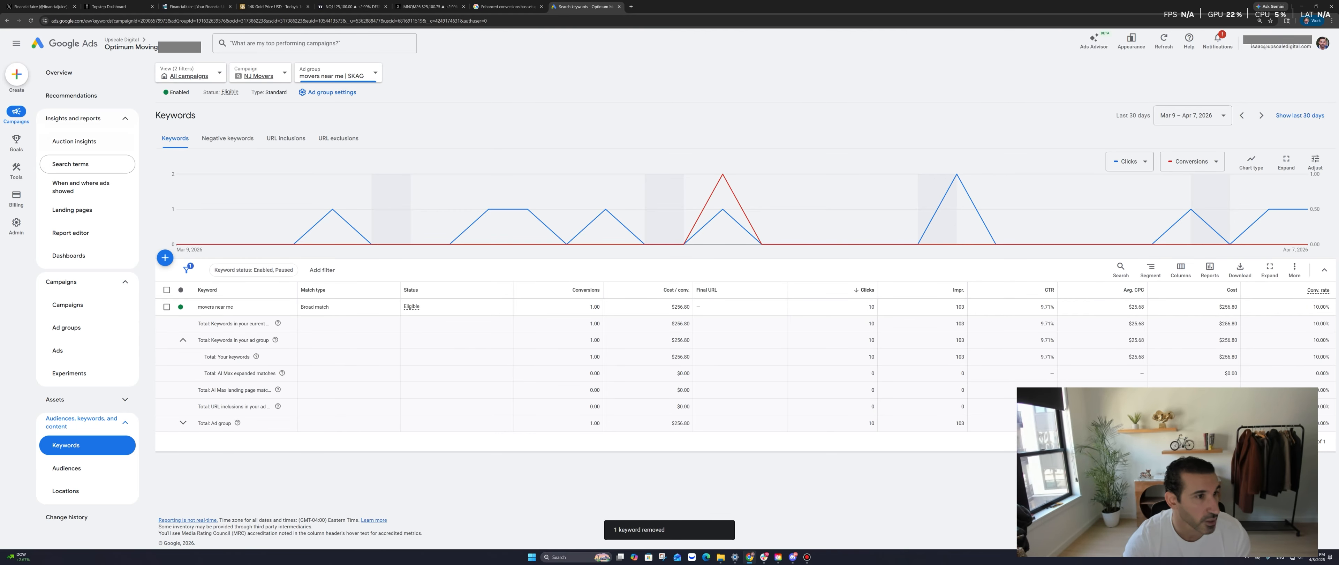
pyautogui.click(70, 164)
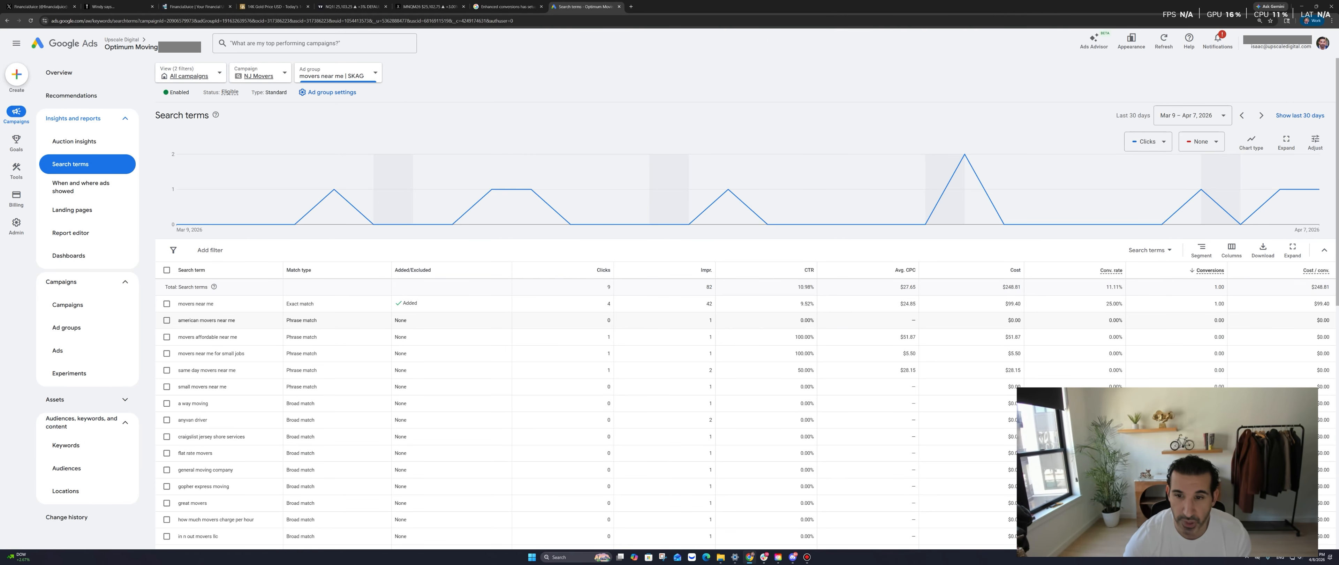
pyautogui.doubleClick(709, 303)
pyautogui.moveTo(199, 304); pyautogui.dragTo(612, 304)
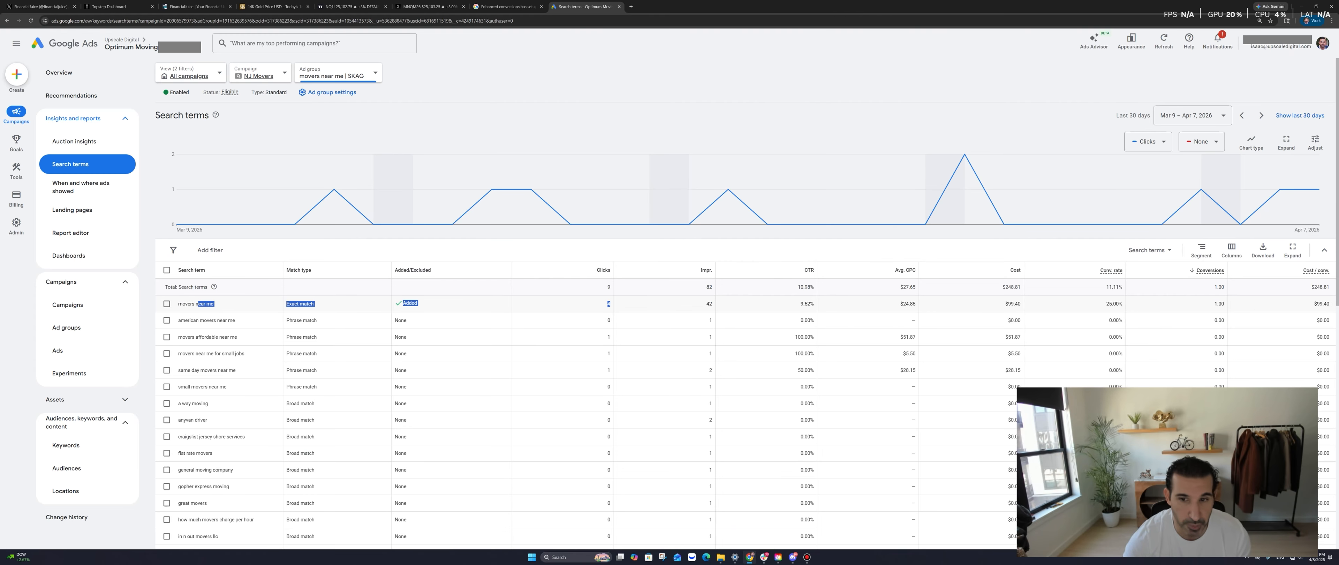
pyautogui.click(723, 303)
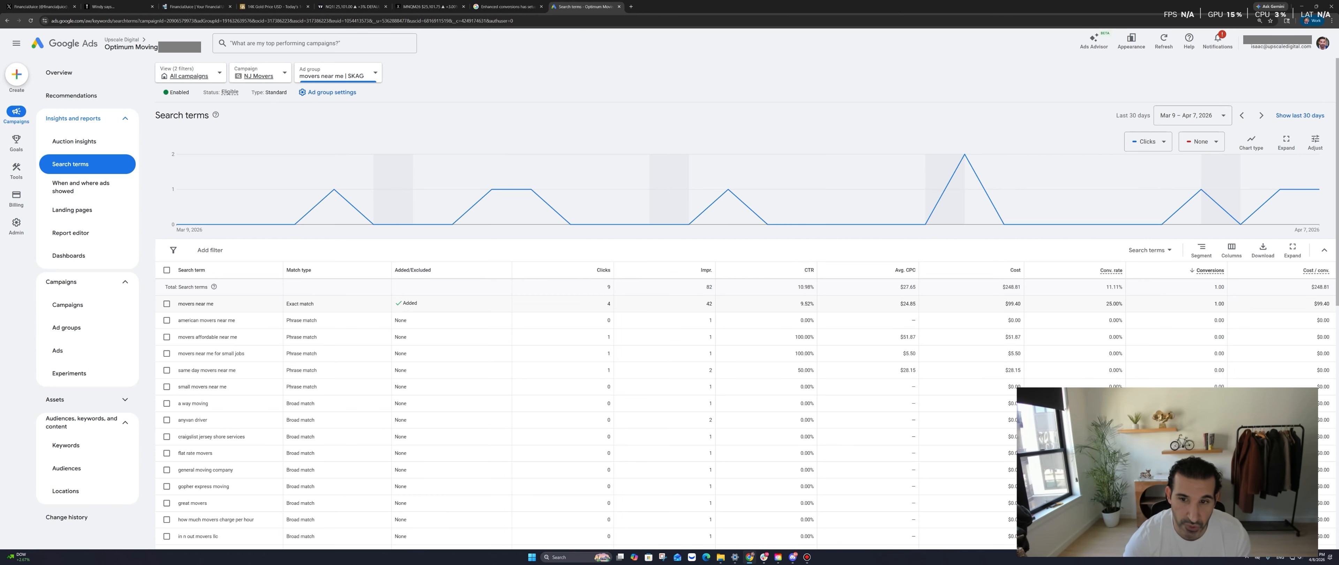
pyautogui.scroll(-7, 722, 312)
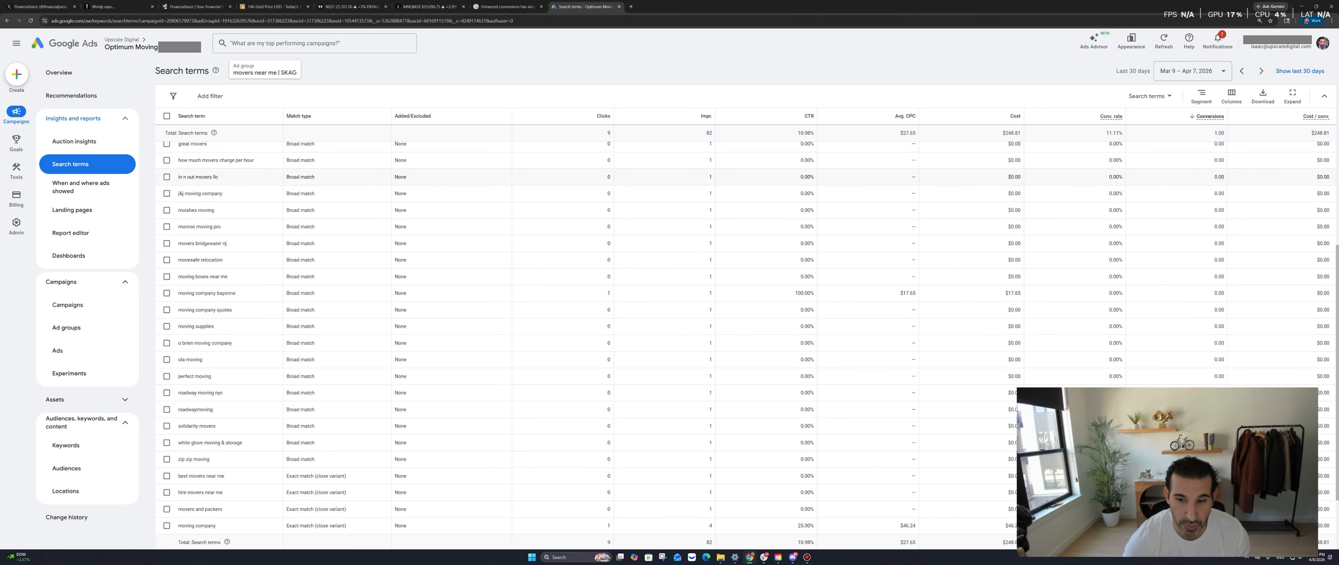
pyautogui.scroll(7, 723, 323)
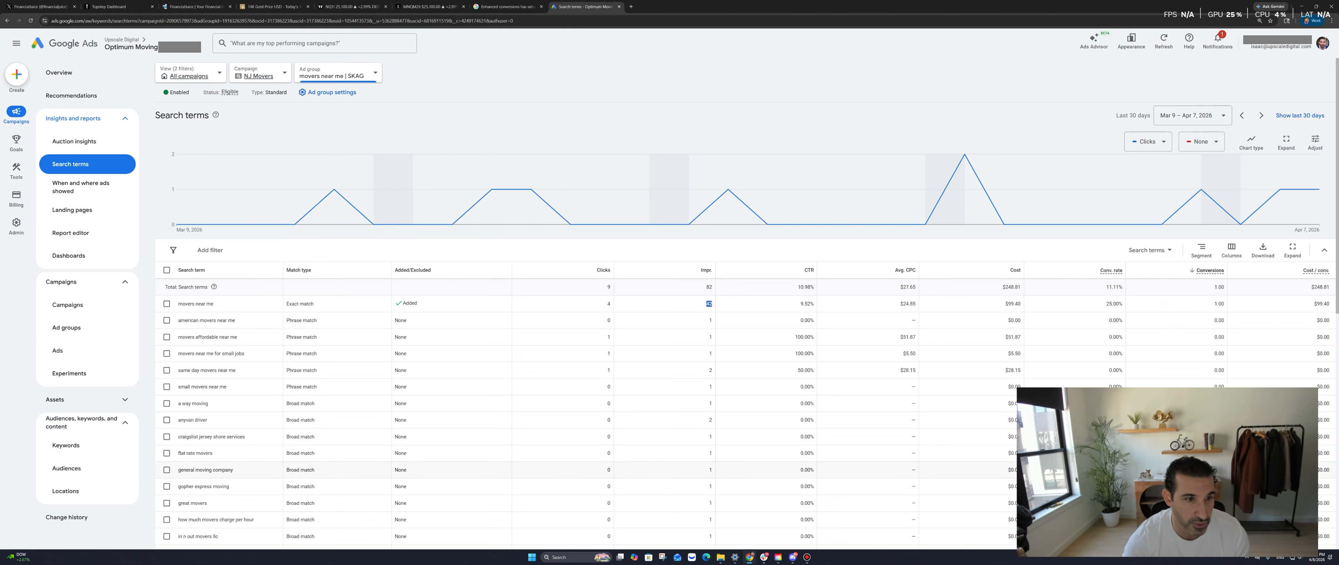
pyautogui.moveTo(219, 337); pyautogui.dragTo(244, 436)
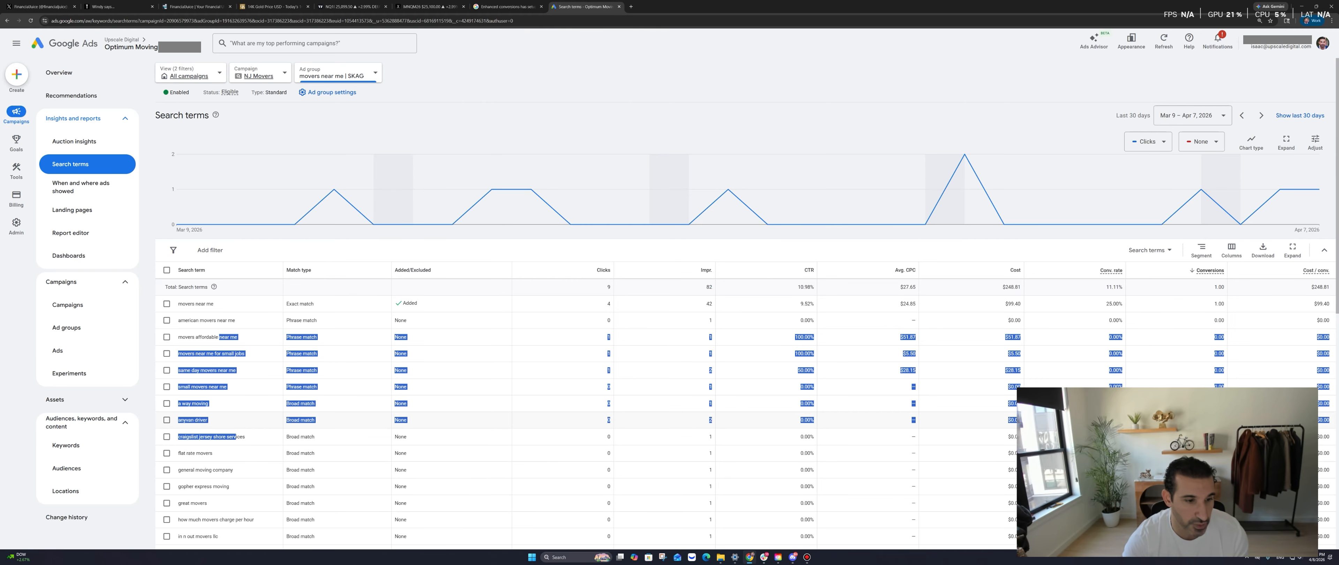
pyautogui.click(229, 388)
pyautogui.moveTo(182, 304); pyautogui.dragTo(212, 304)
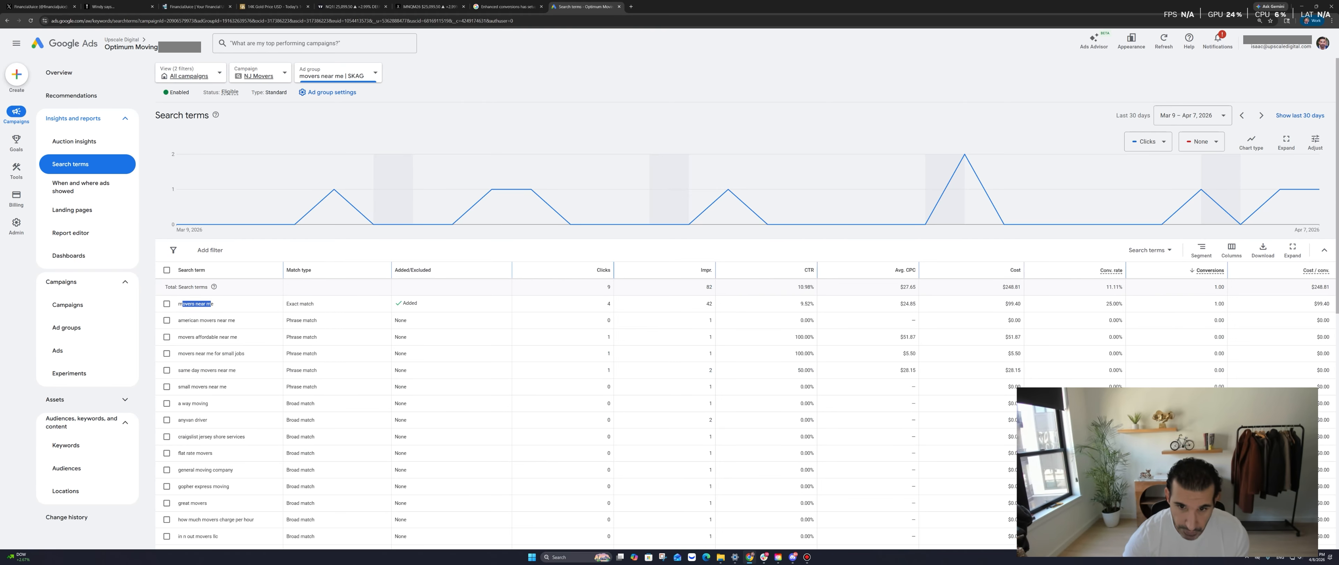
pyautogui.click(502, 111)
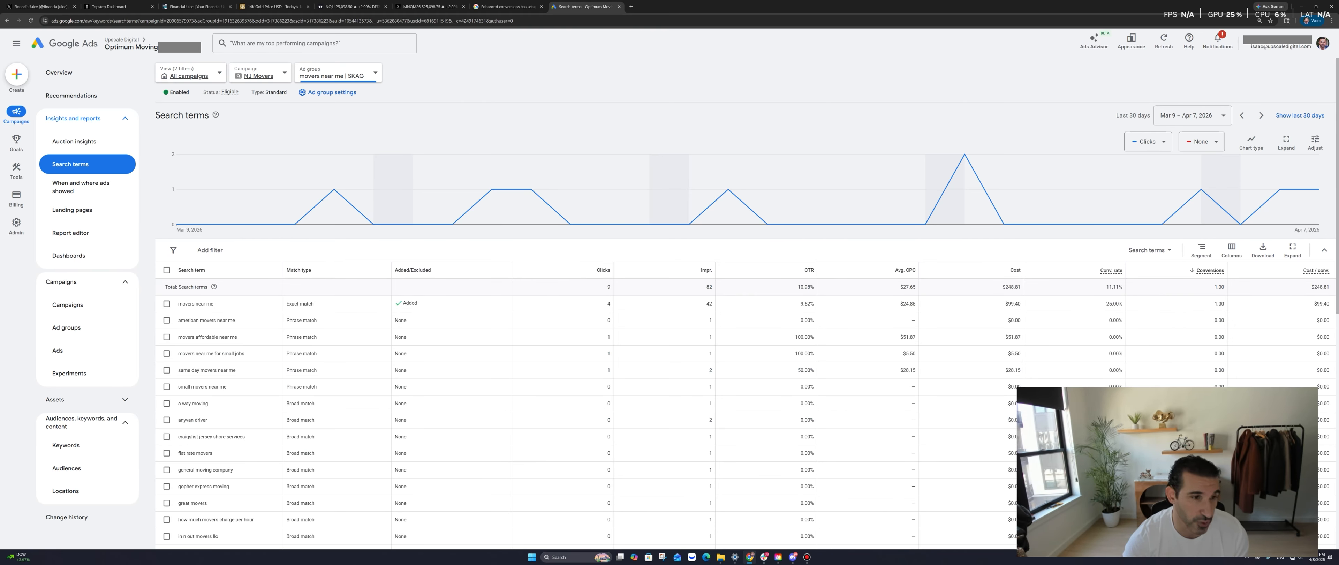
pyautogui.rightClick(502, 109)
# Go back to the NJ Movers ad groups and open NJ Moving Company | SKAG's keywords
pyautogui.click(523, 118)
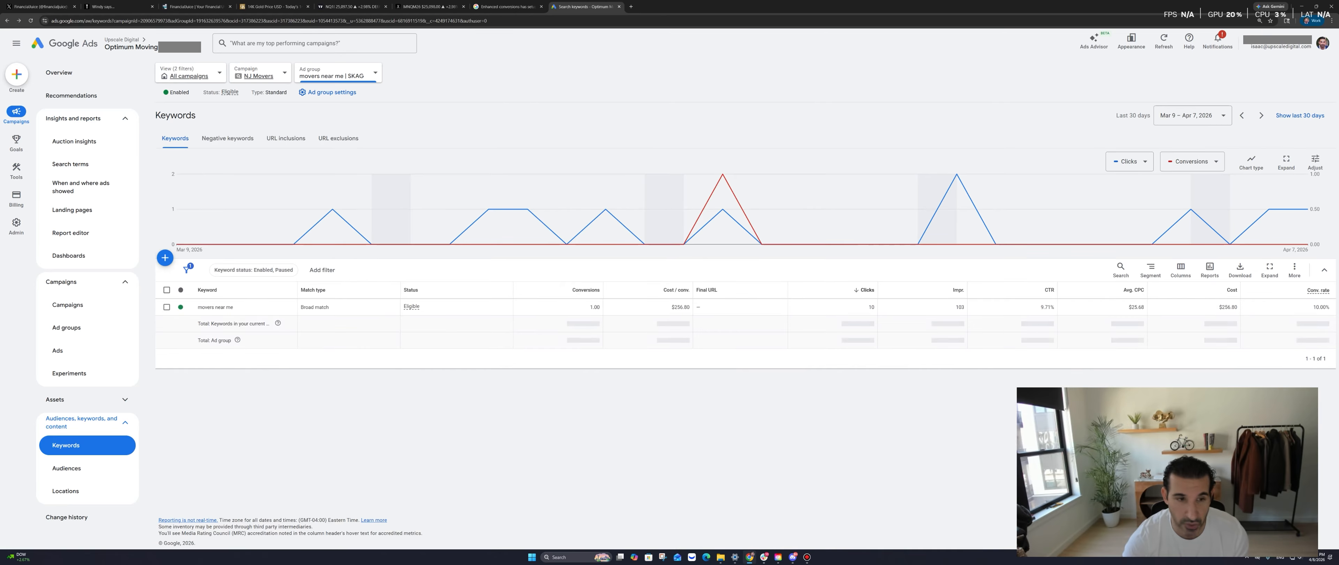
pyautogui.rightClick(395, 121)
pyautogui.click(416, 130)
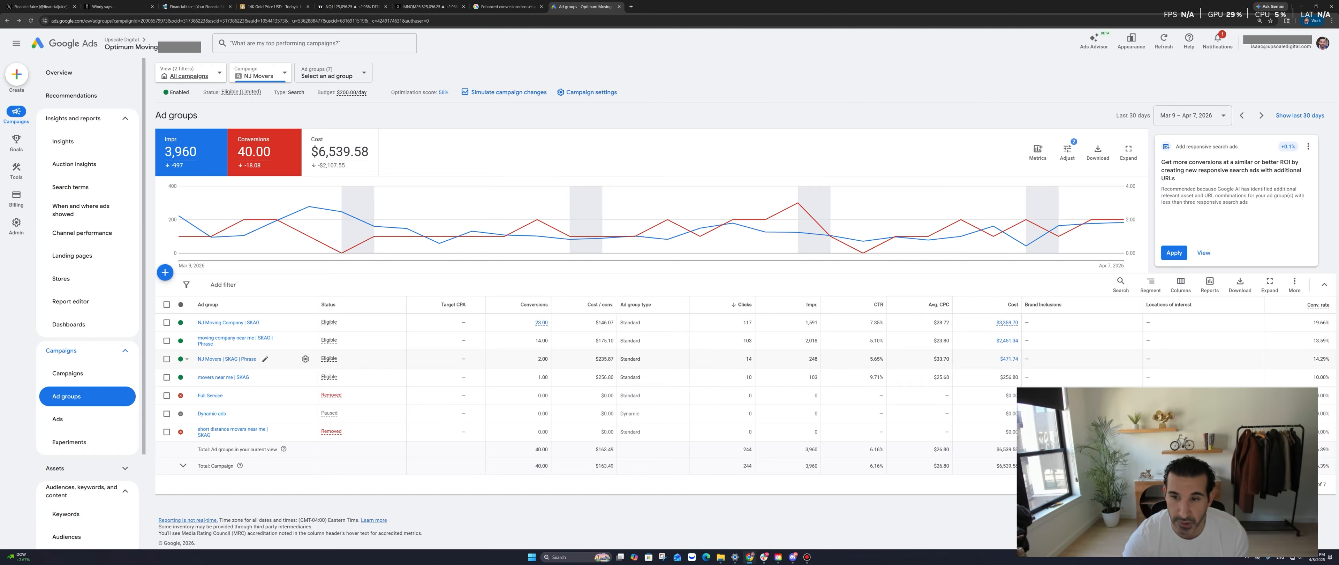
pyautogui.click(229, 322)
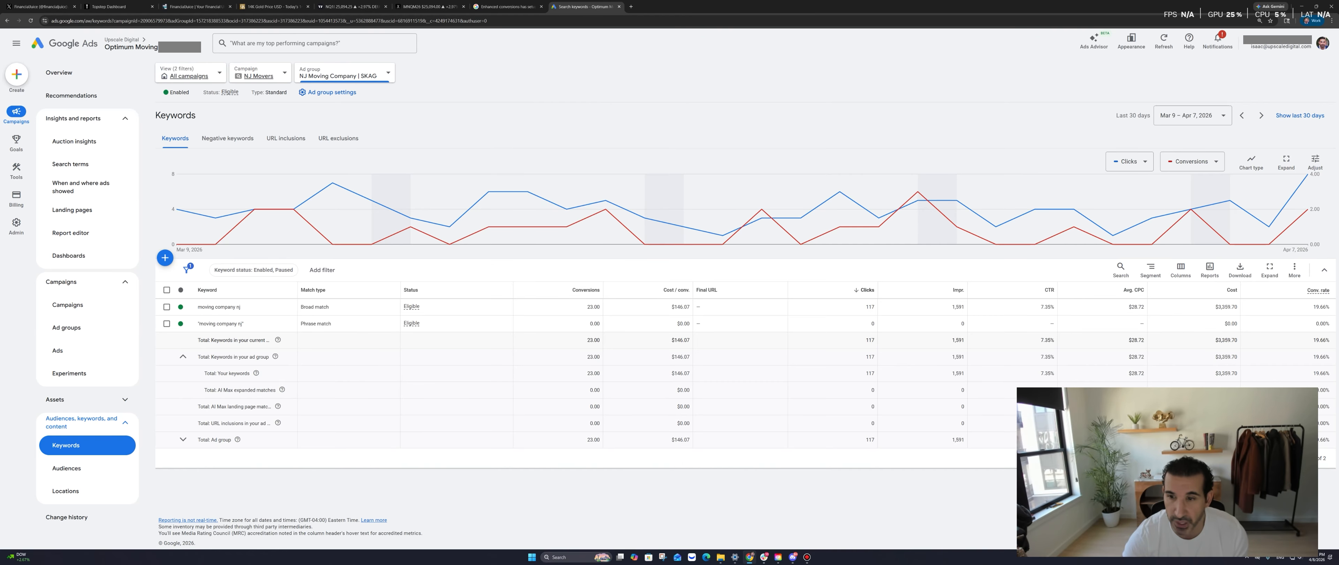
# Remove the phrase-match 'moving company nj' keyword, then view the ad group's search terms report
pyautogui.click(166, 323)
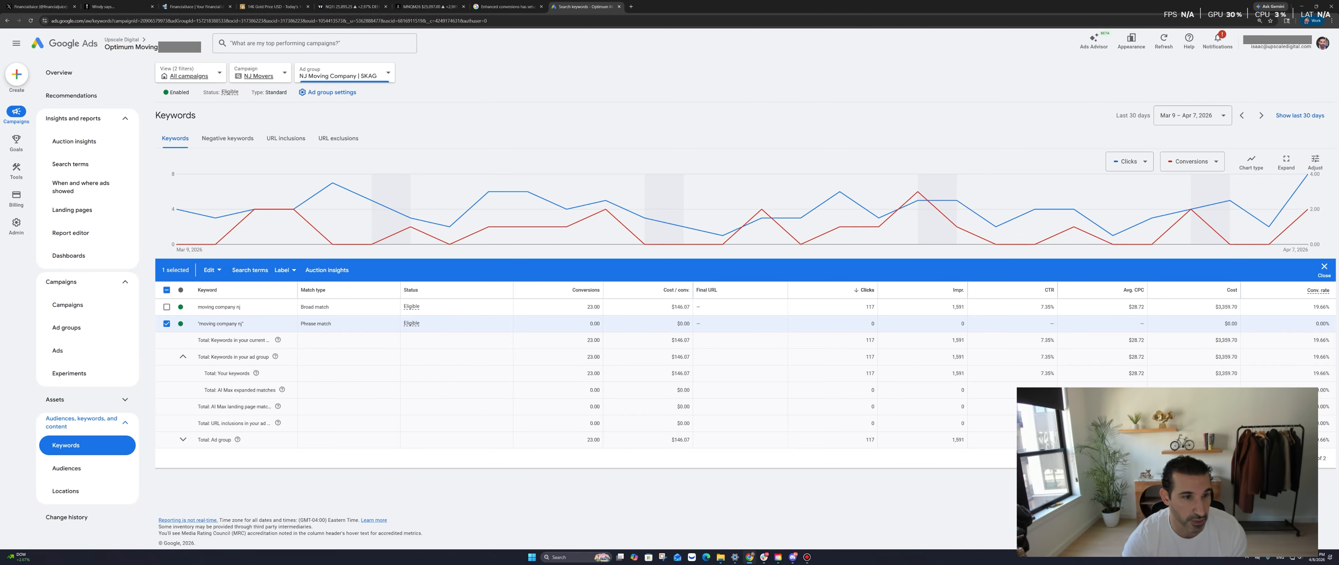
pyautogui.click(212, 270)
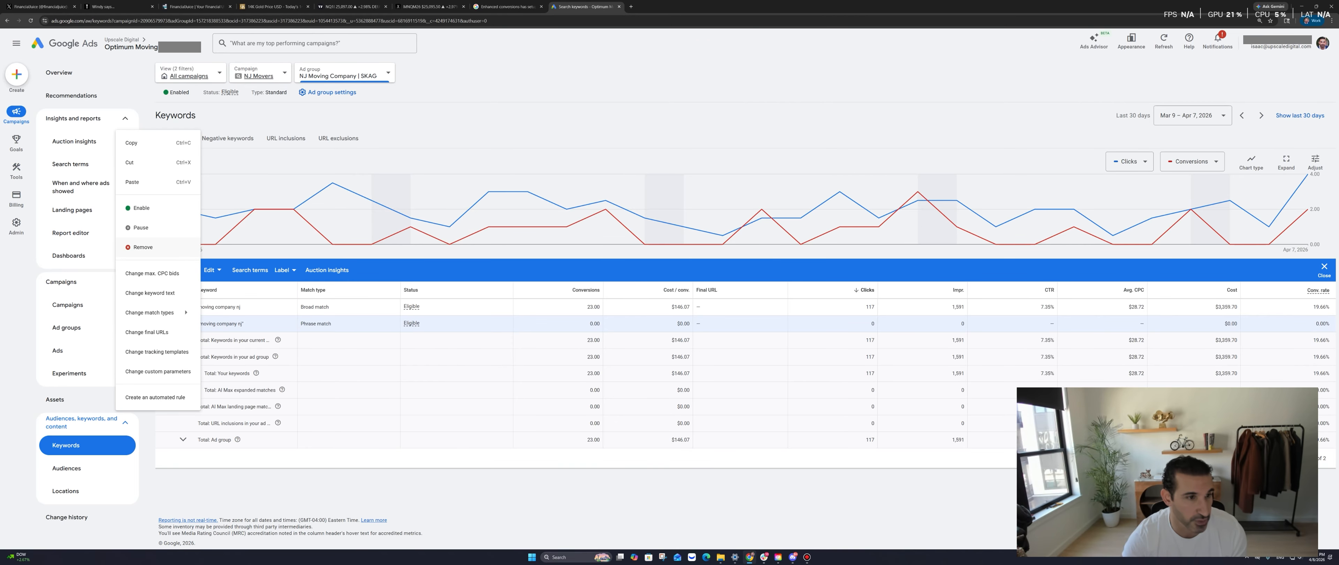
pyautogui.click(143, 247)
pyautogui.click(750, 319)
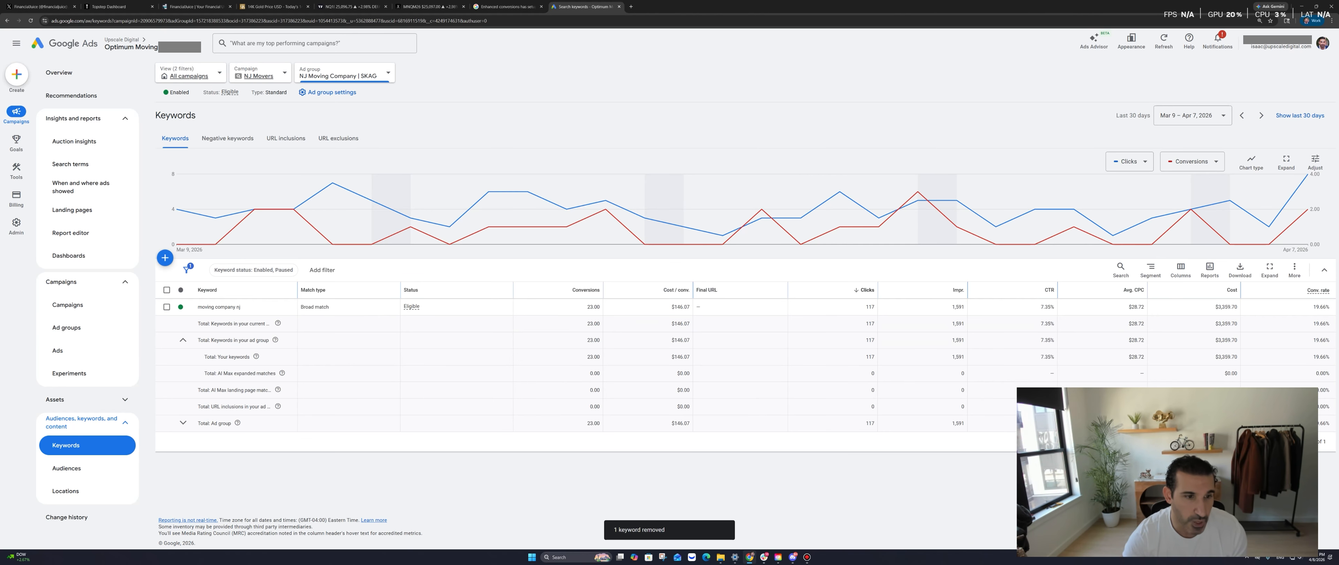
pyautogui.click(73, 164)
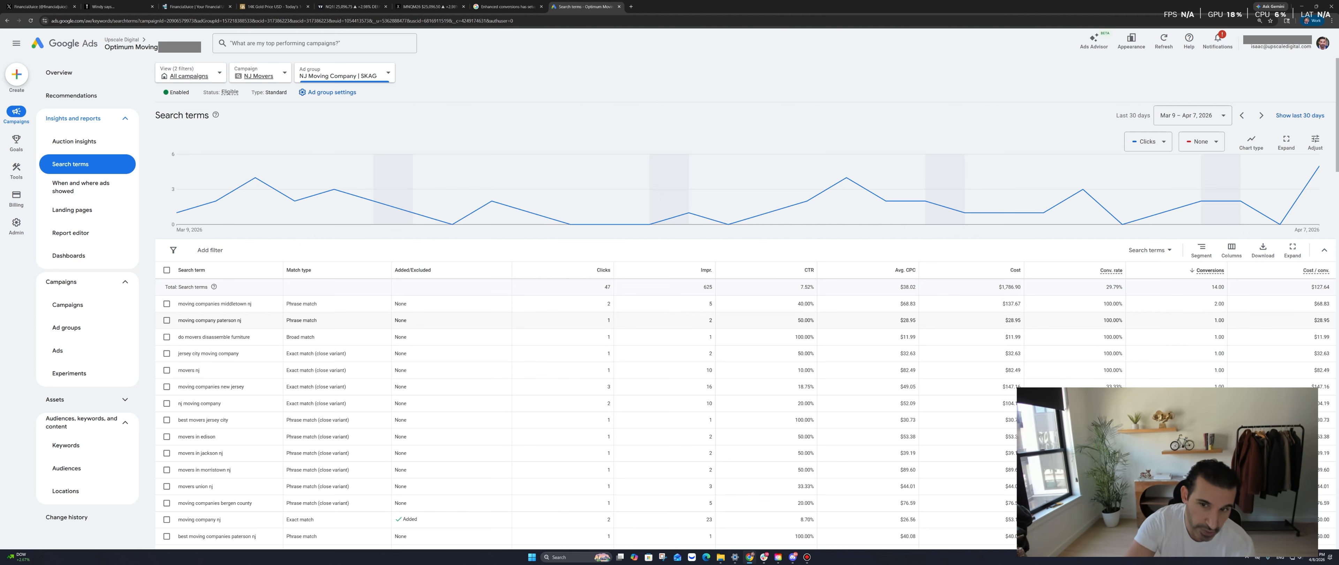
pyautogui.moveTo(220, 304); pyautogui.dragTo(252, 303)
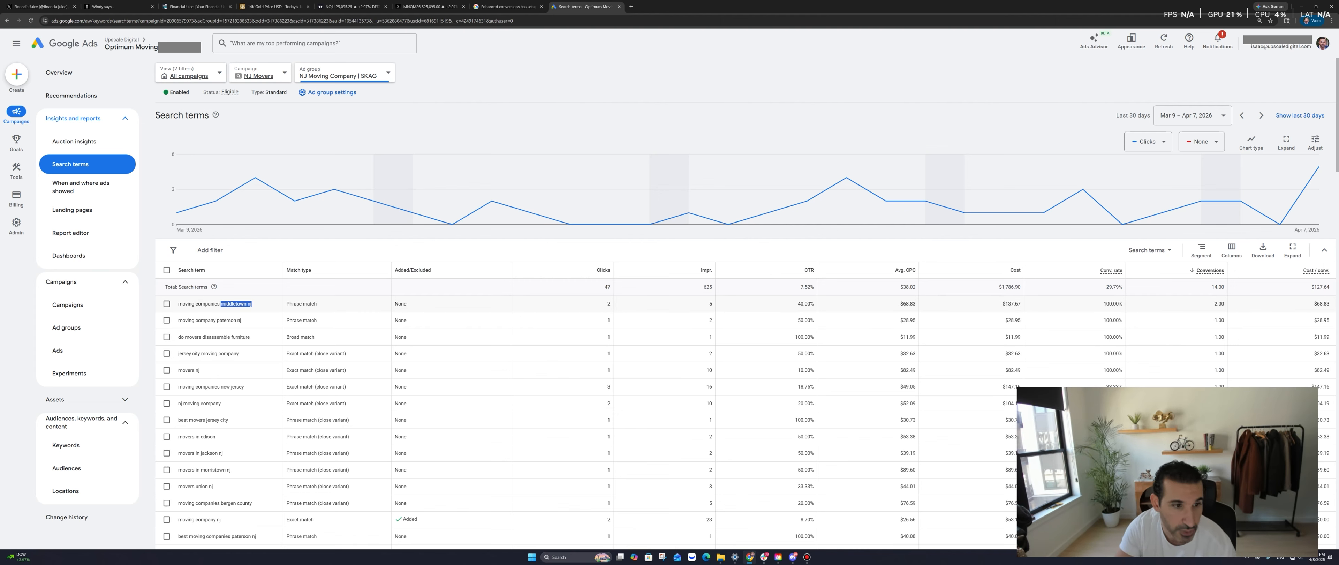
pyautogui.doubleClick(609, 304)
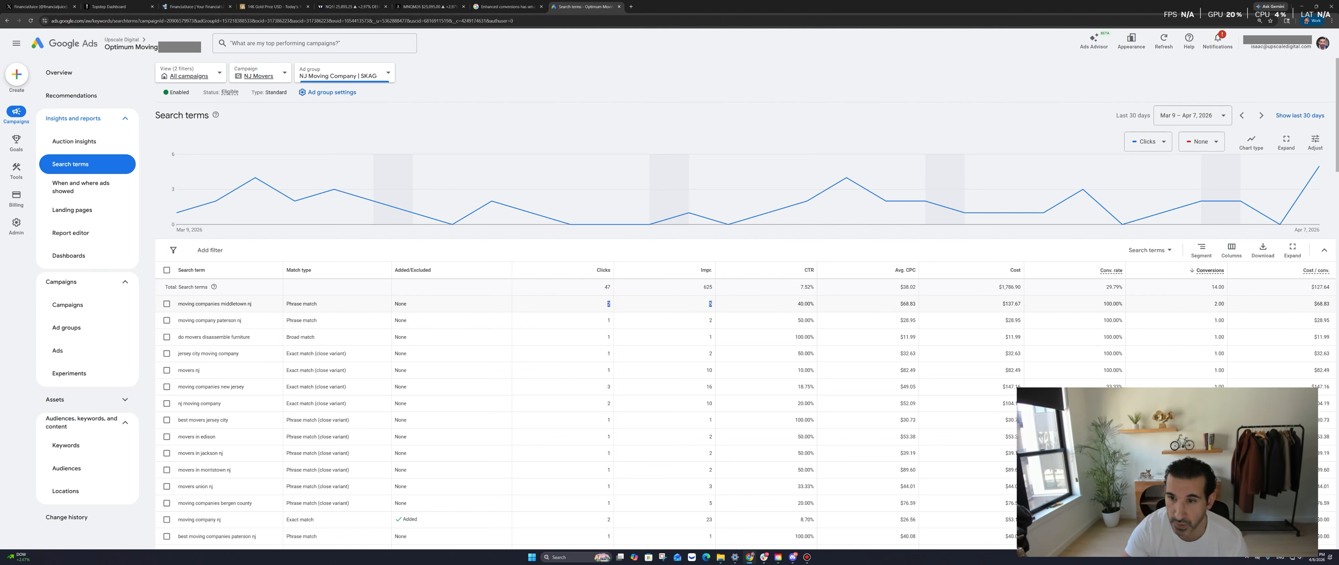
pyautogui.moveTo(710, 303); pyautogui.dragTo(611, 304)
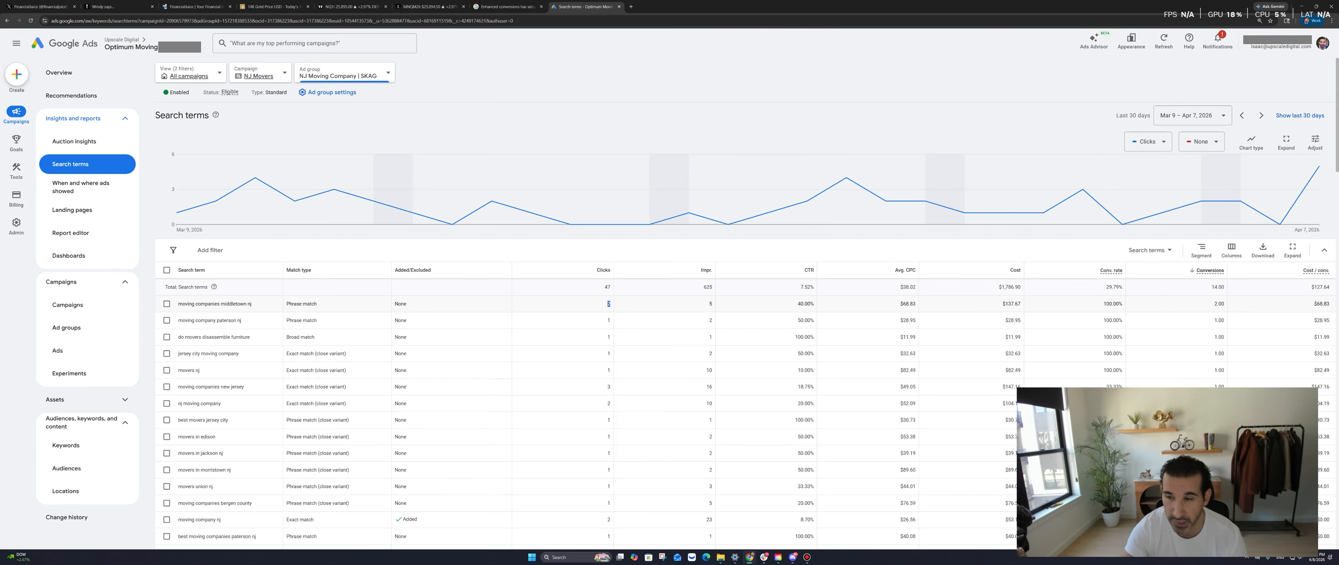
pyautogui.click(611, 304)
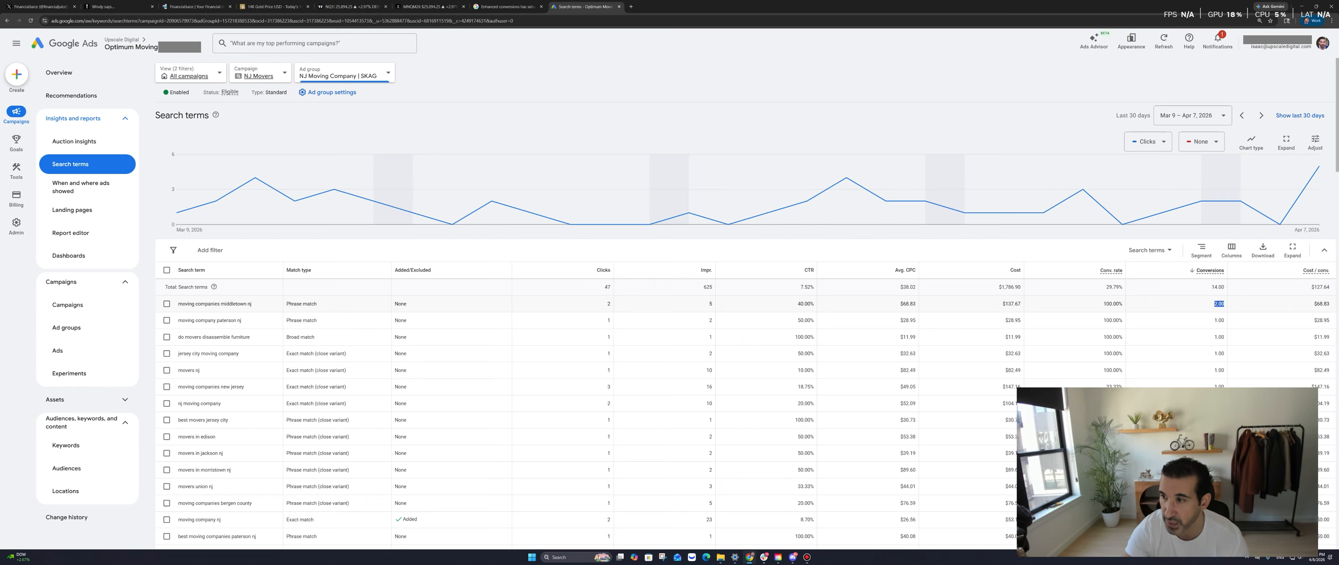
pyautogui.doubleClick(1321, 303)
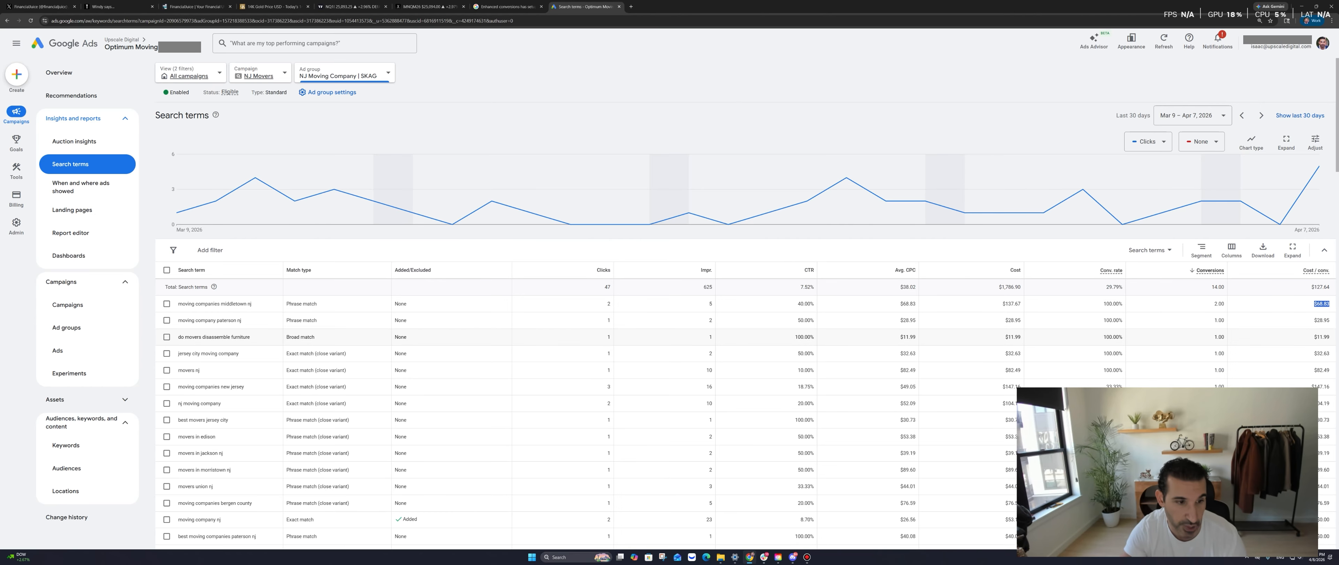
pyautogui.scroll(-1, 745, 353)
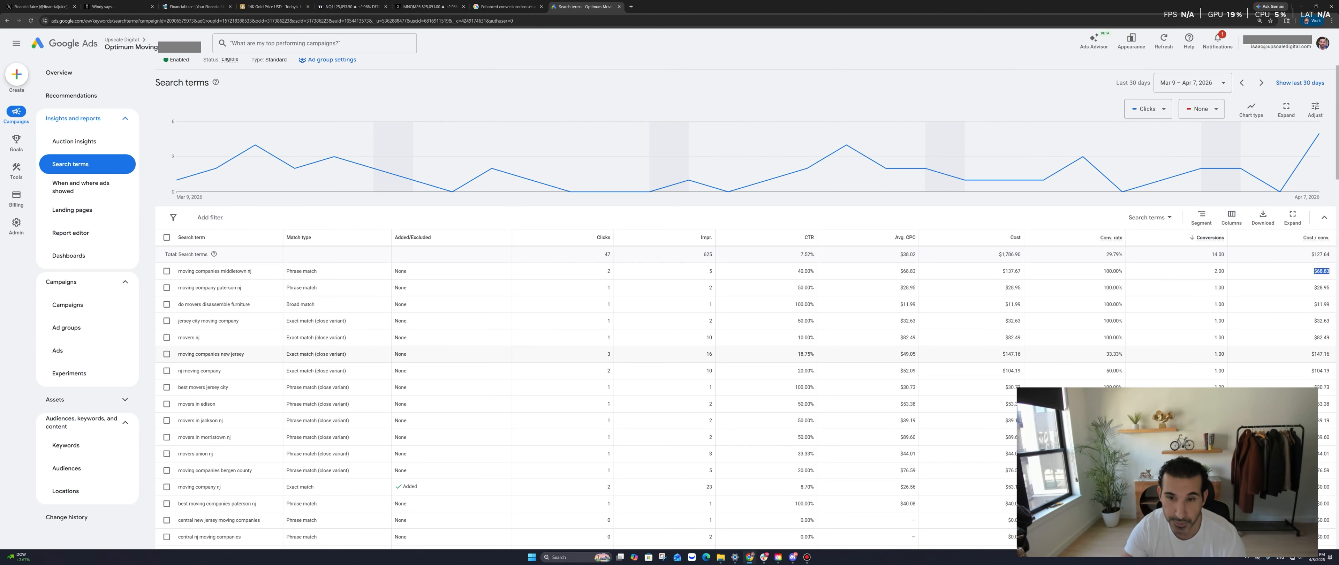
pyautogui.scroll(-1, 745, 353)
pyautogui.scroll(-2, 745, 354)
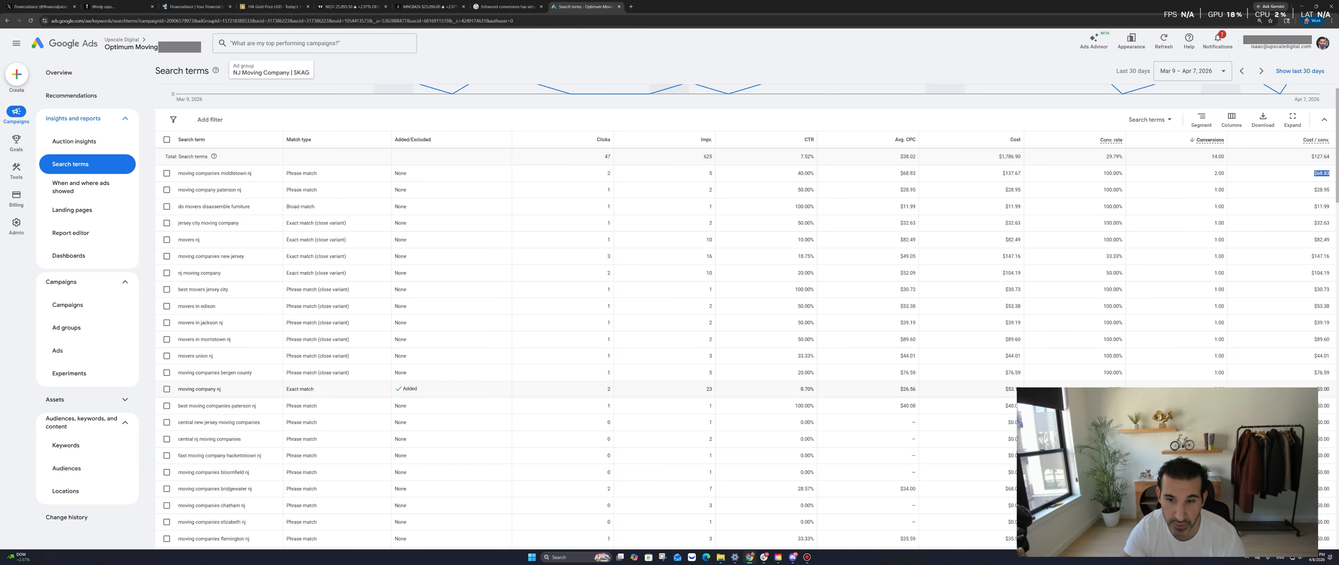
pyautogui.scroll(-15, 745, 353)
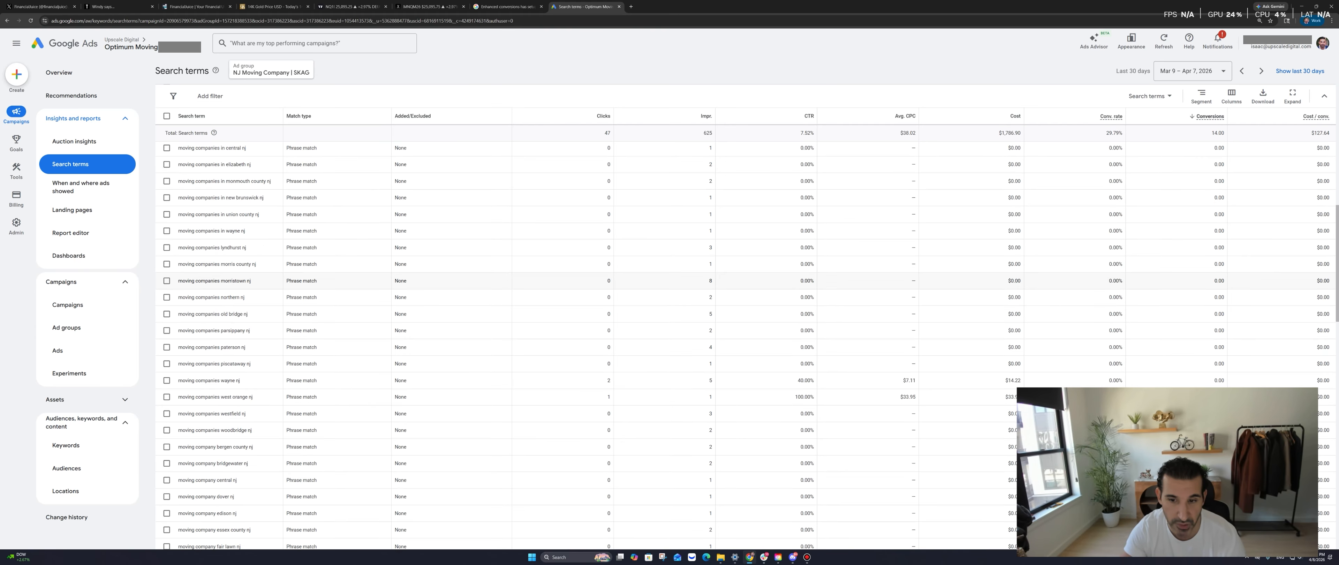
pyautogui.scroll(-1, 745, 354)
pyautogui.scroll(-1, 744, 354)
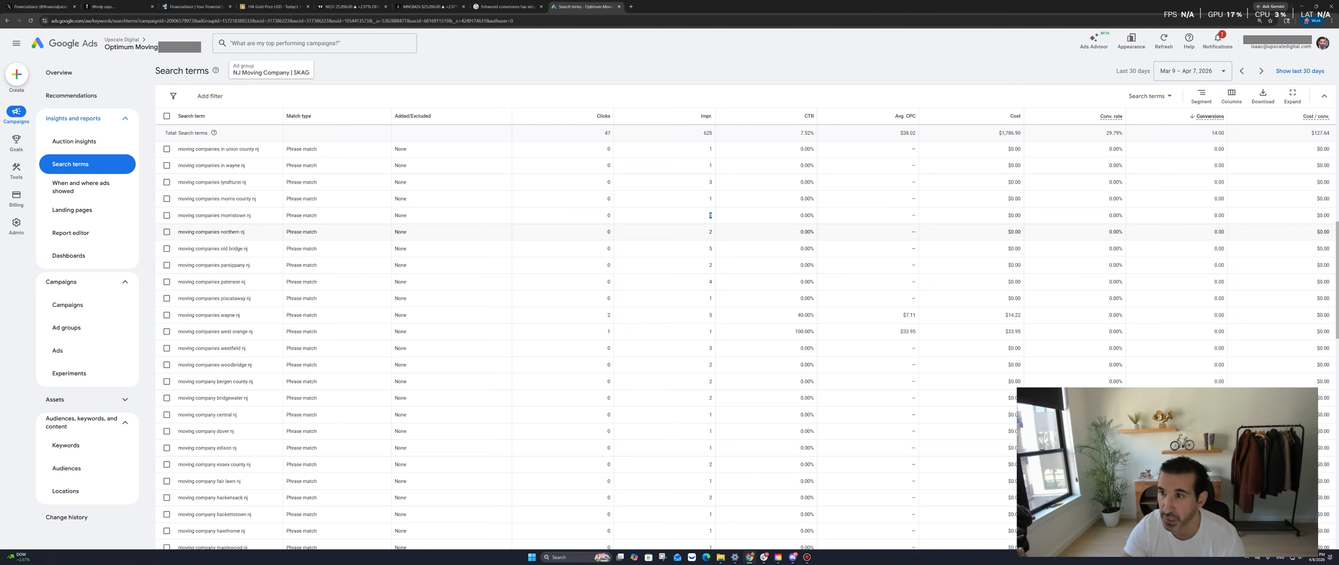
pyautogui.scroll(-8, 710, 231)
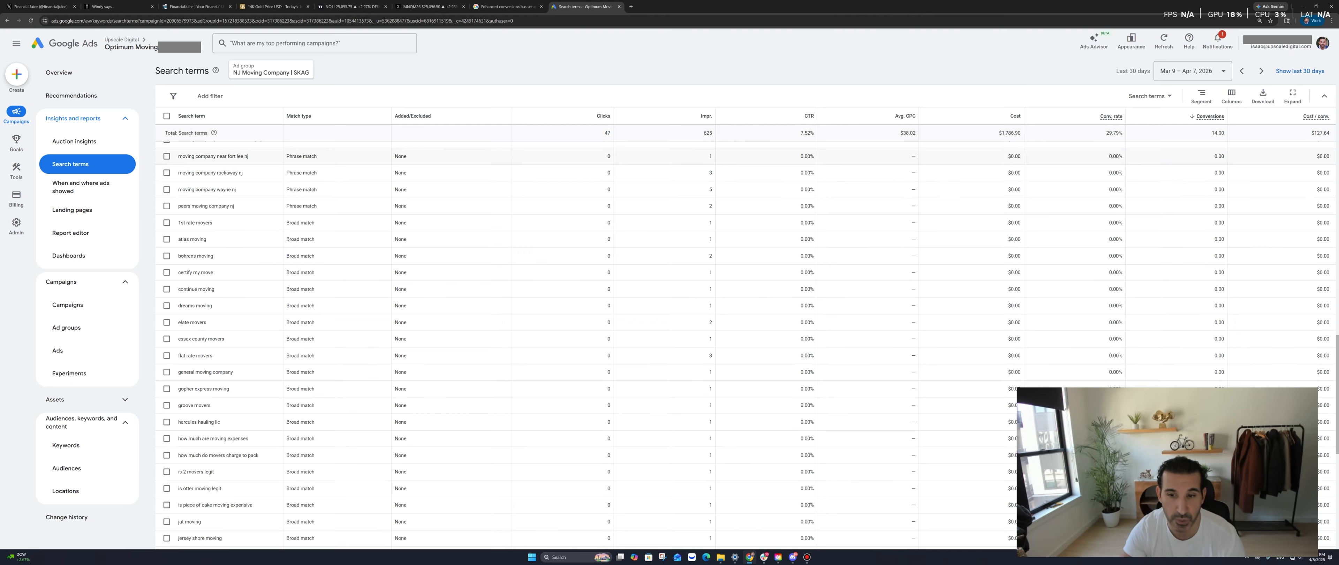
pyautogui.scroll(-7, 710, 328)
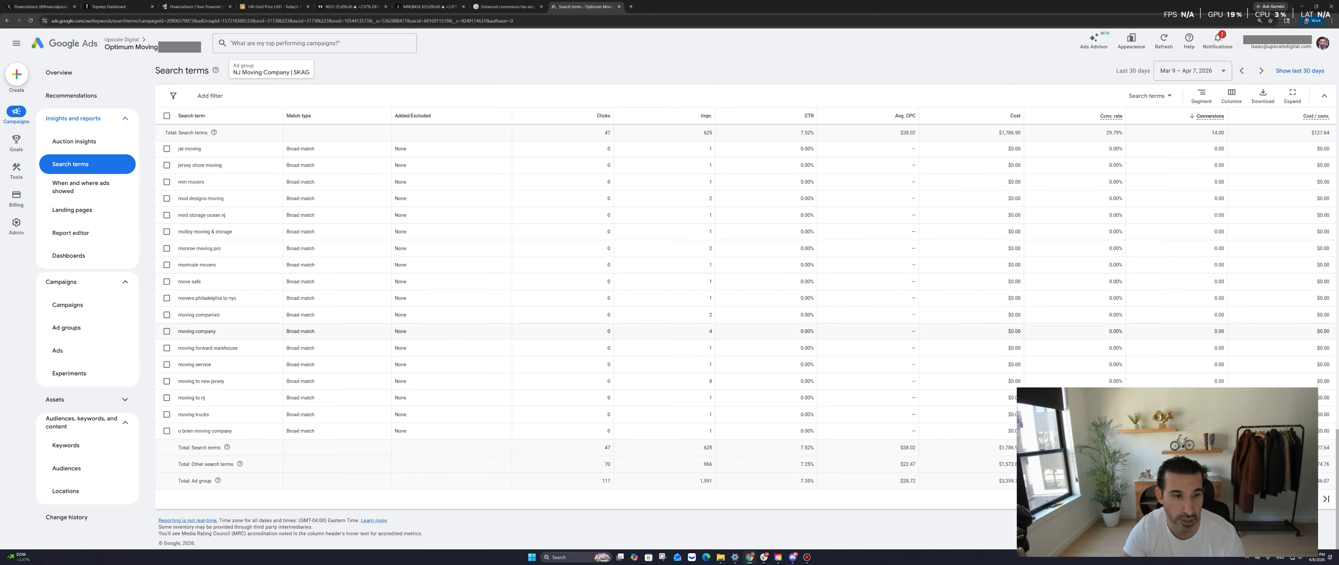
pyautogui.scroll(15, 710, 328)
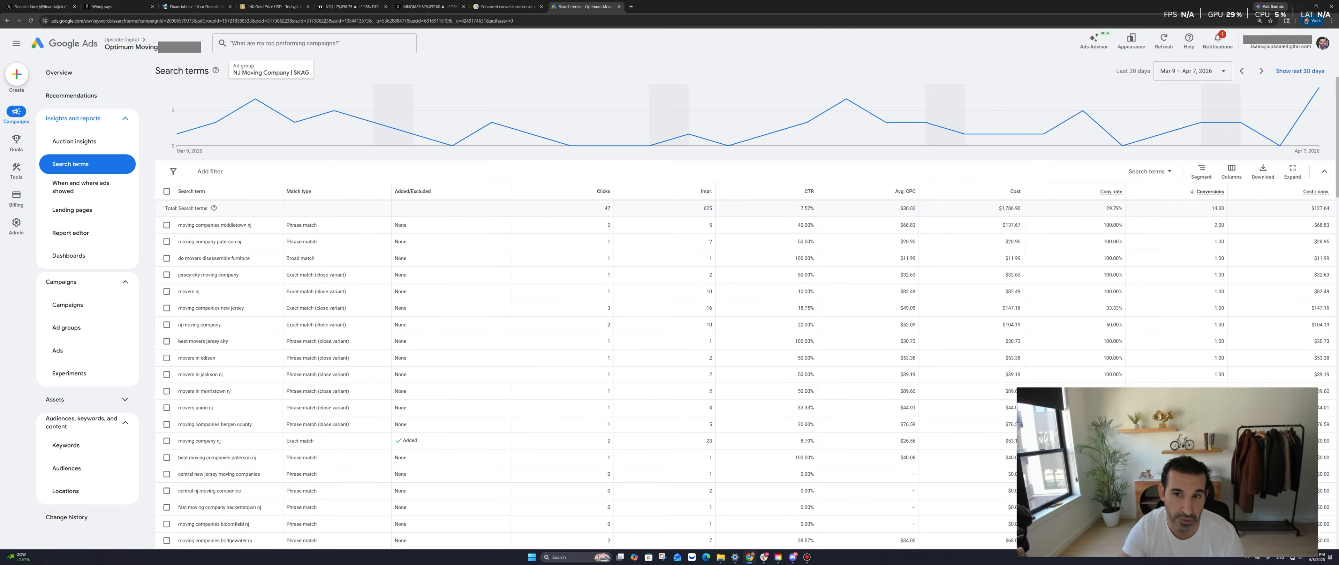
pyautogui.scroll(2, 674, 208)
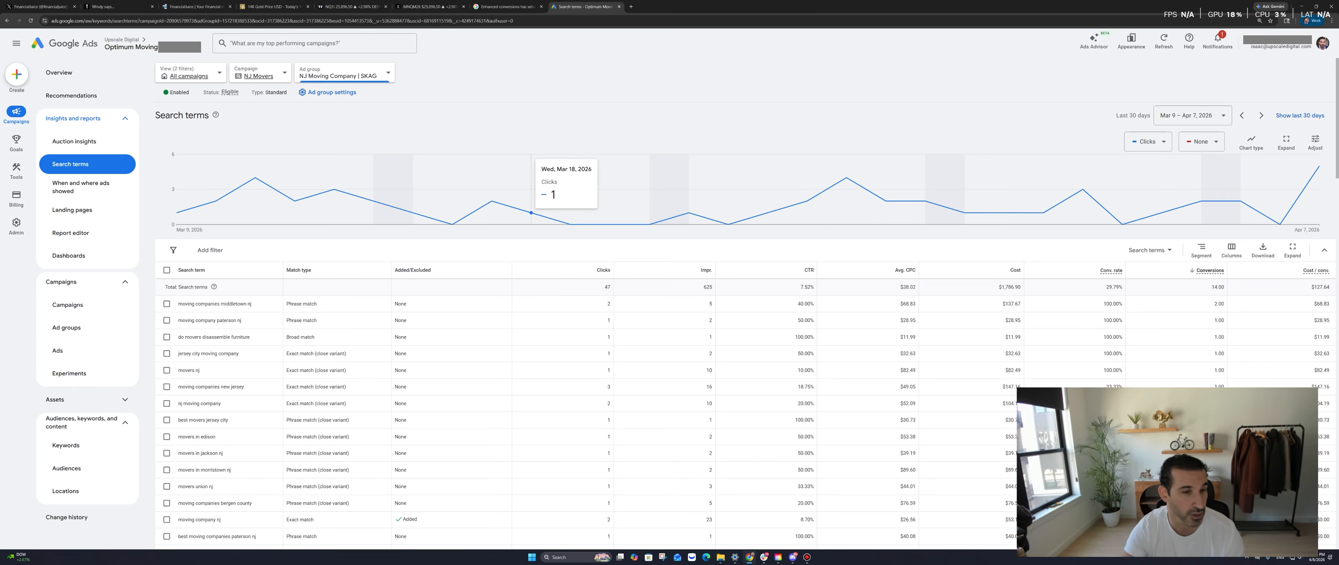
pyautogui.click(93, 118)
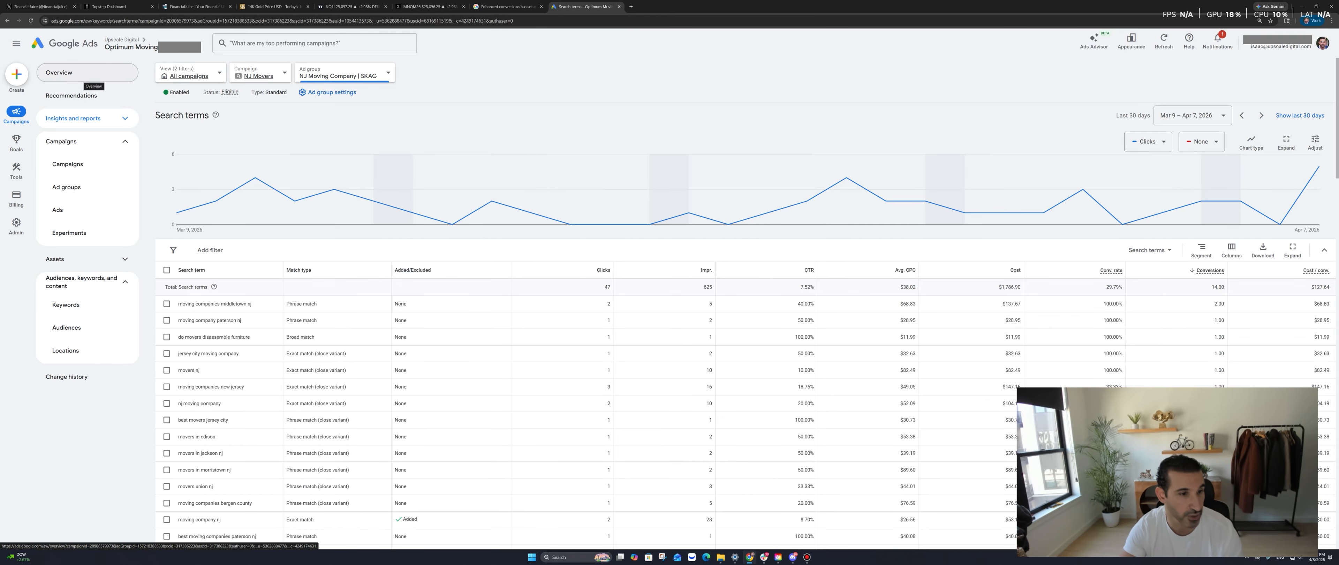
# Show the Campaigns page with the All campaigns view for the whole account
pyautogui.click(88, 73)
pyautogui.click(68, 164)
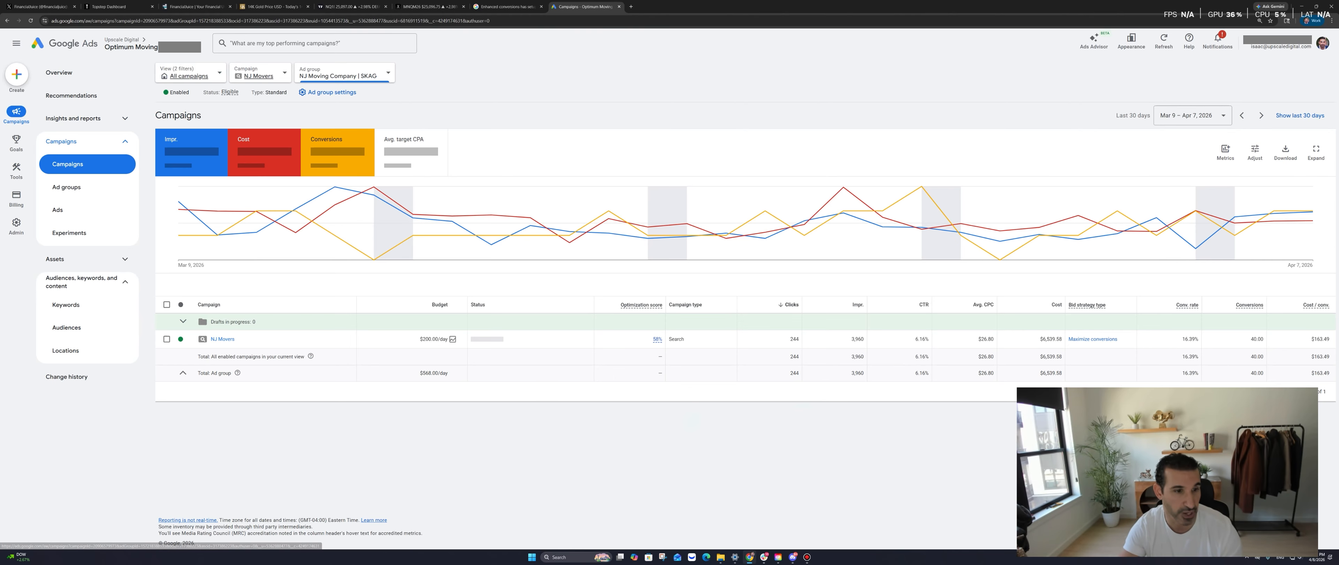
pyautogui.click(189, 76)
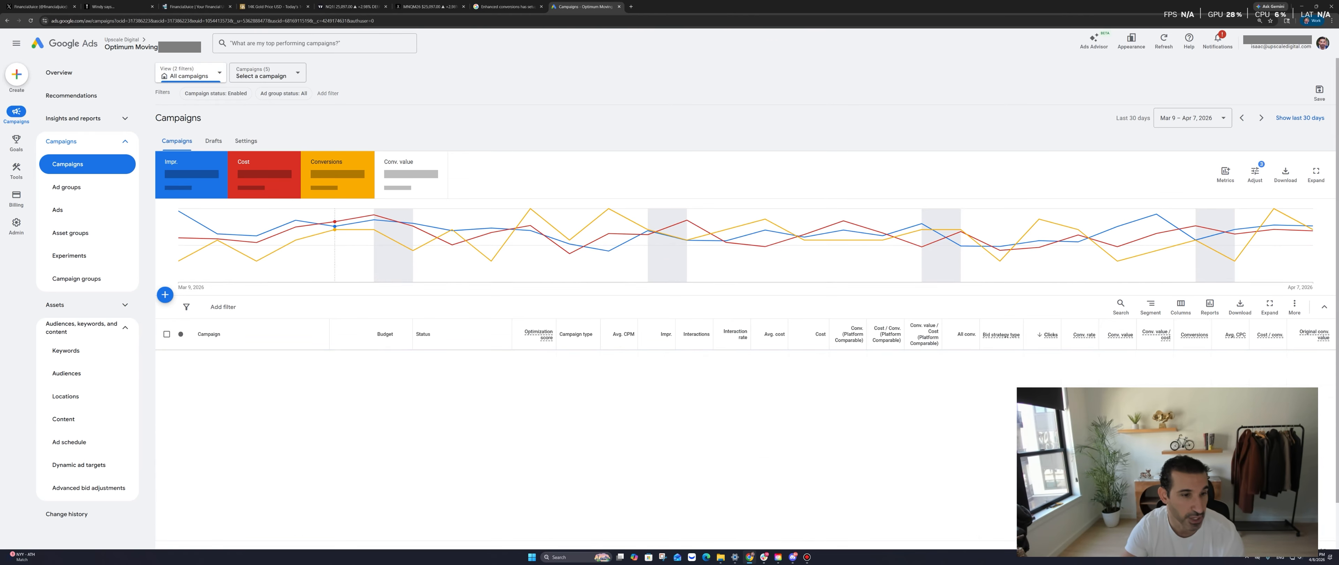
pyautogui.click(190, 74)
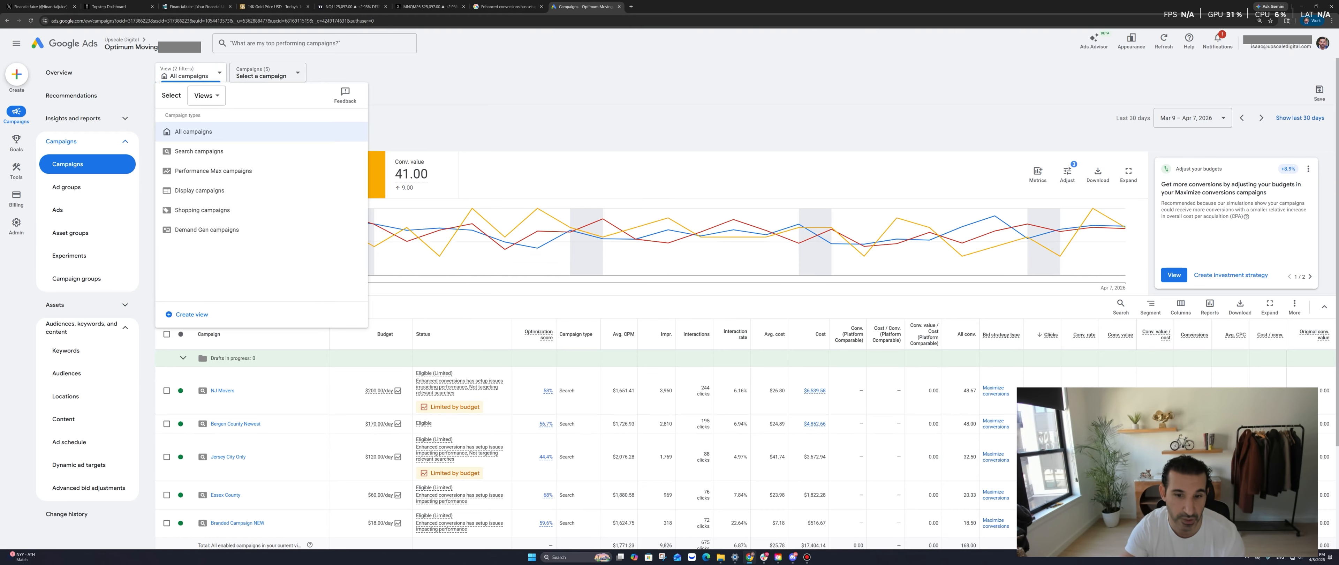
pyautogui.click(193, 131)
# Read the Eligible (Limited) status issues for Jersey City Only and the other campaigns
pyautogui.scroll(-3, 468, 292)
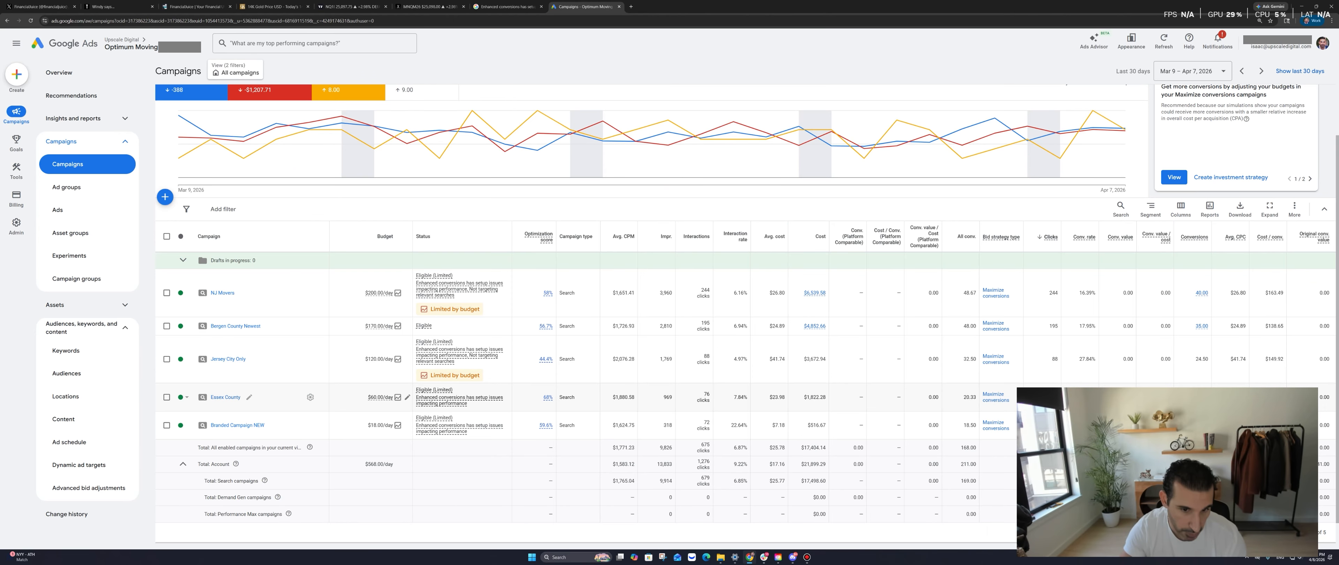
pyautogui.moveTo(459, 426)
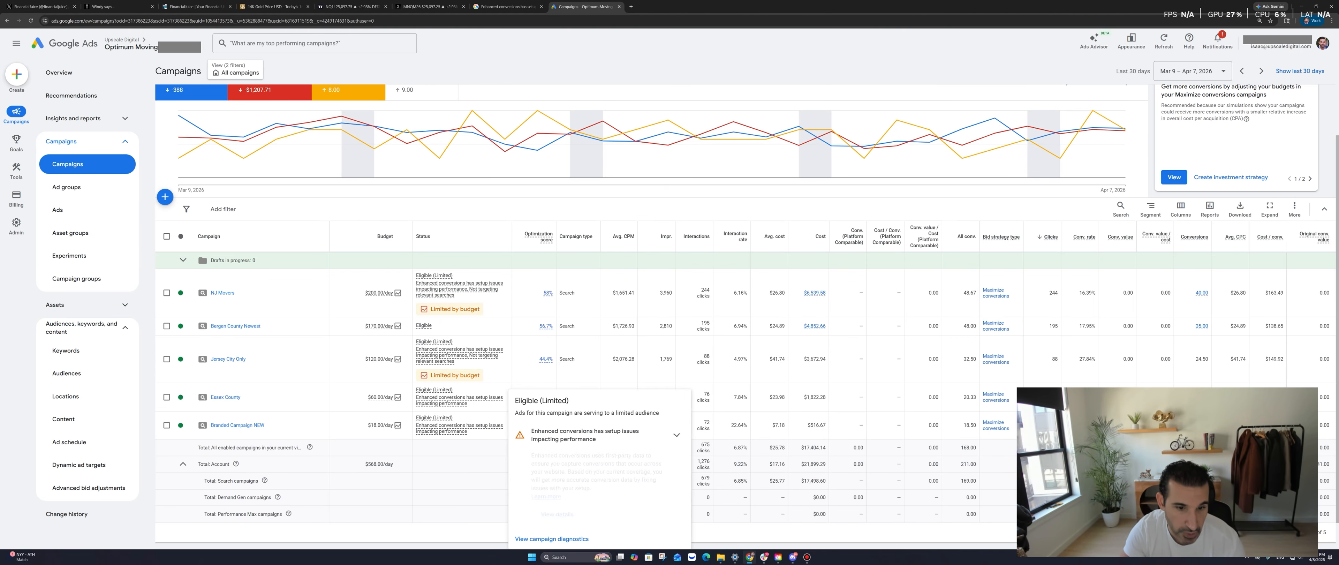
pyautogui.moveTo(459, 286)
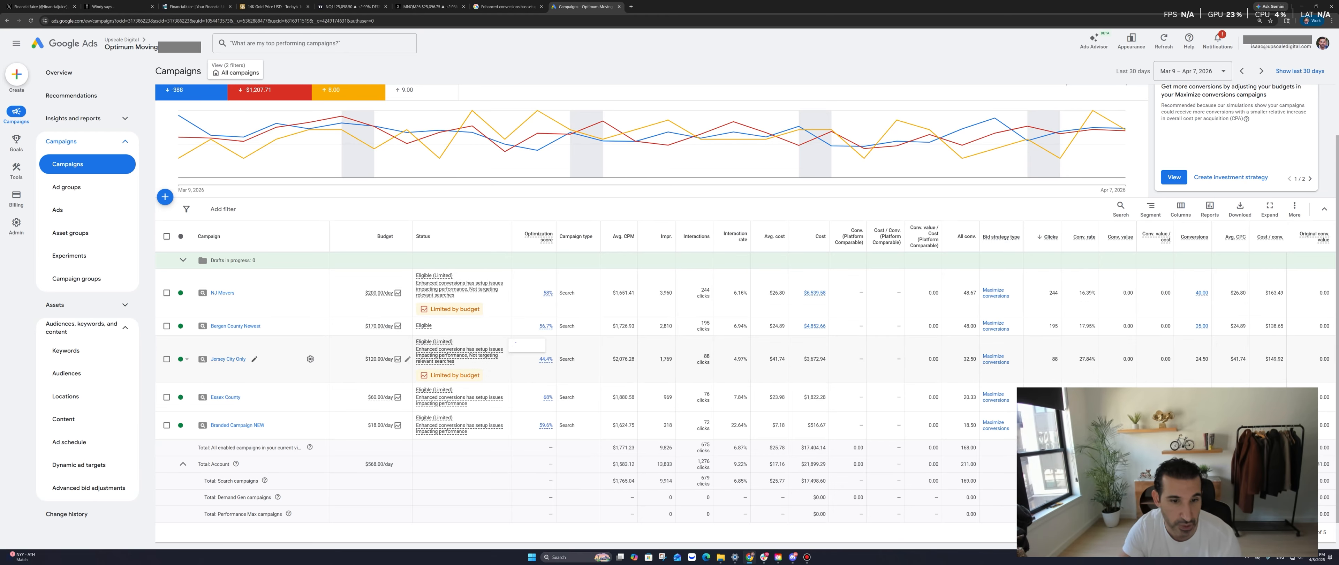
pyautogui.moveTo(460, 352)
pyautogui.moveTo(458, 400)
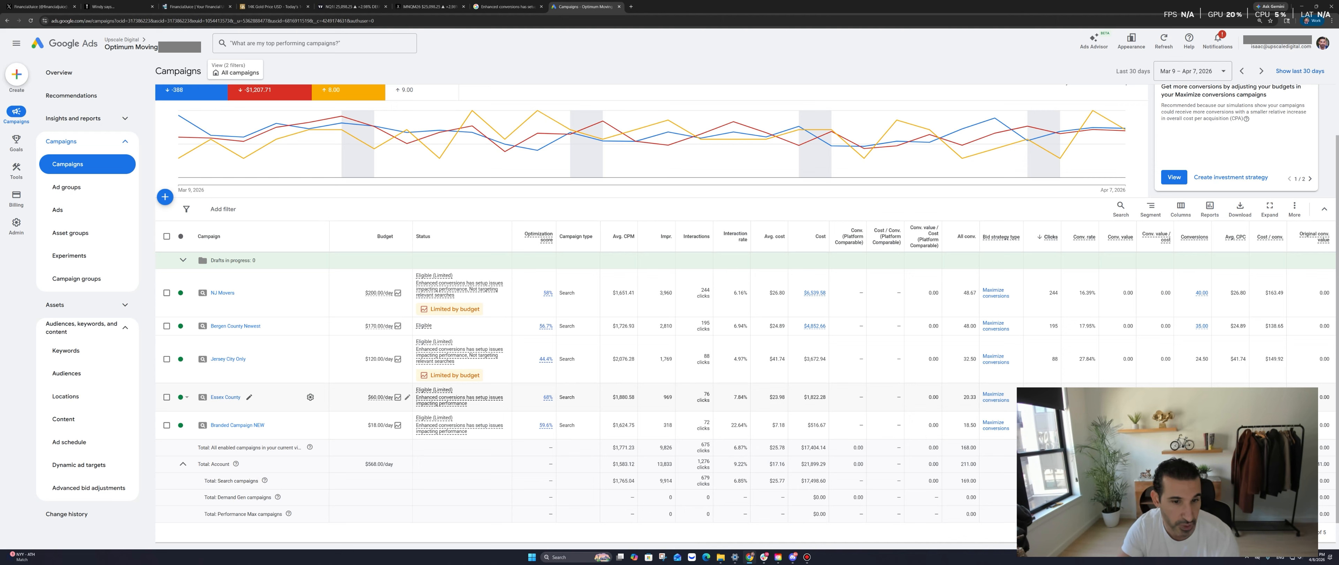
pyautogui.moveTo(459, 355)
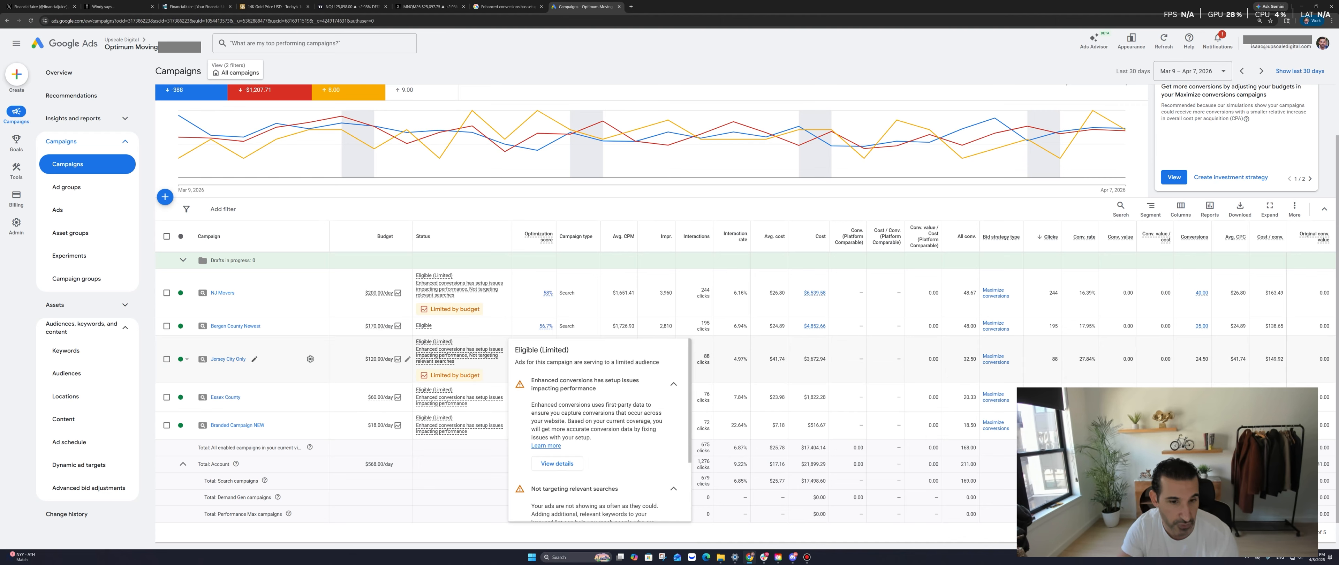